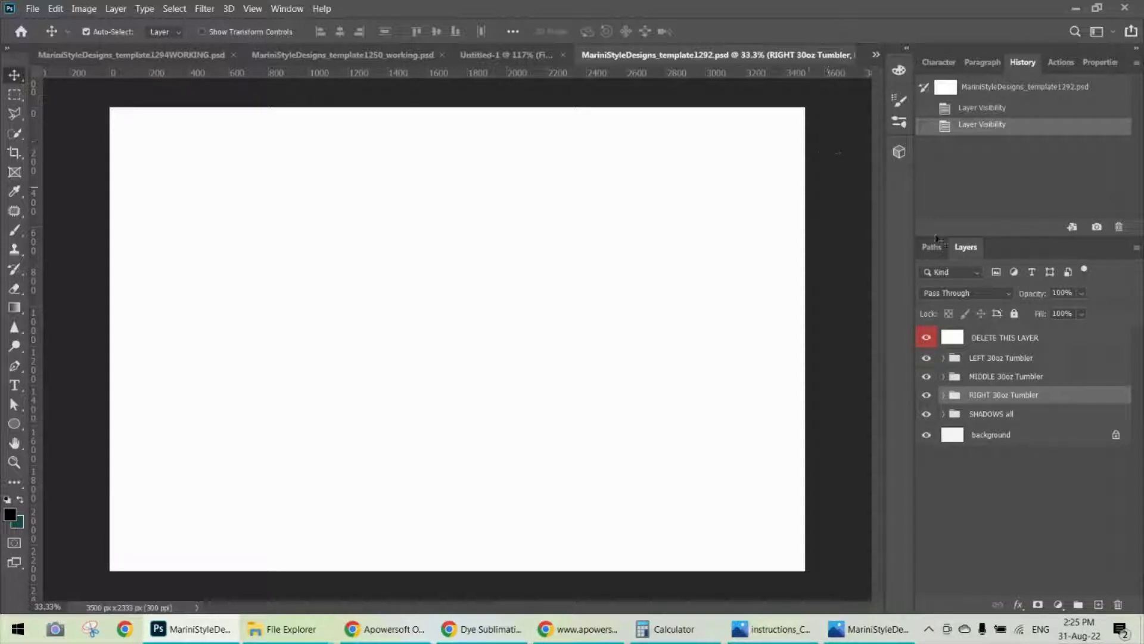
Step: Briefly hide and reshow the cover layer, then preview the 1292 template images in File Explorer
{"action": "left_click", "coordinate": [926, 337]}
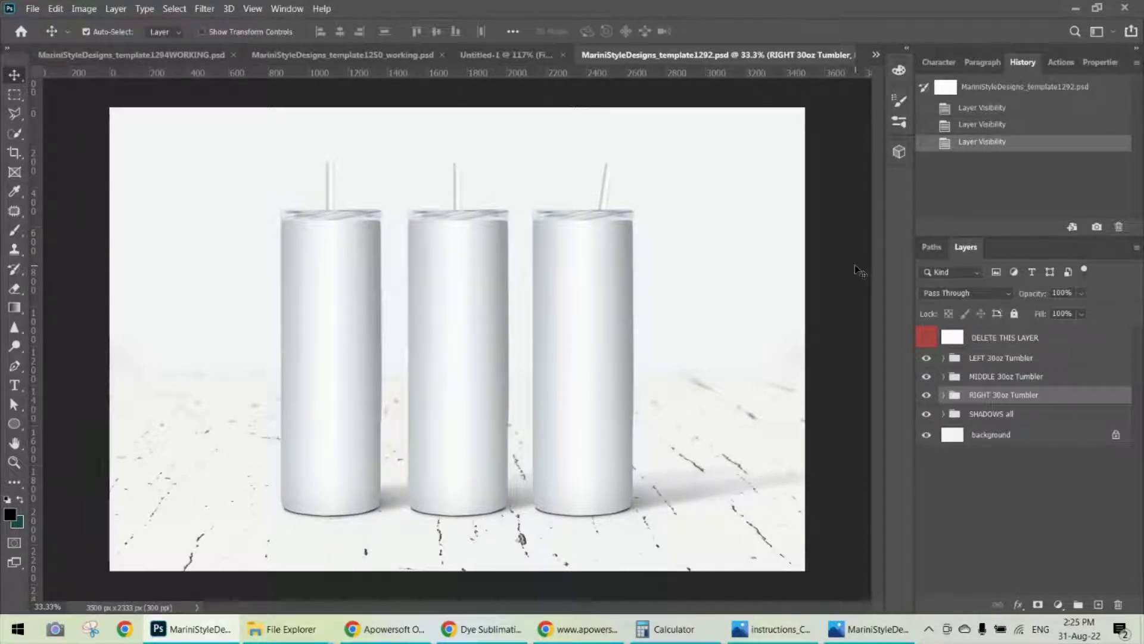
{"action": "left_click", "coordinate": [926, 337]}
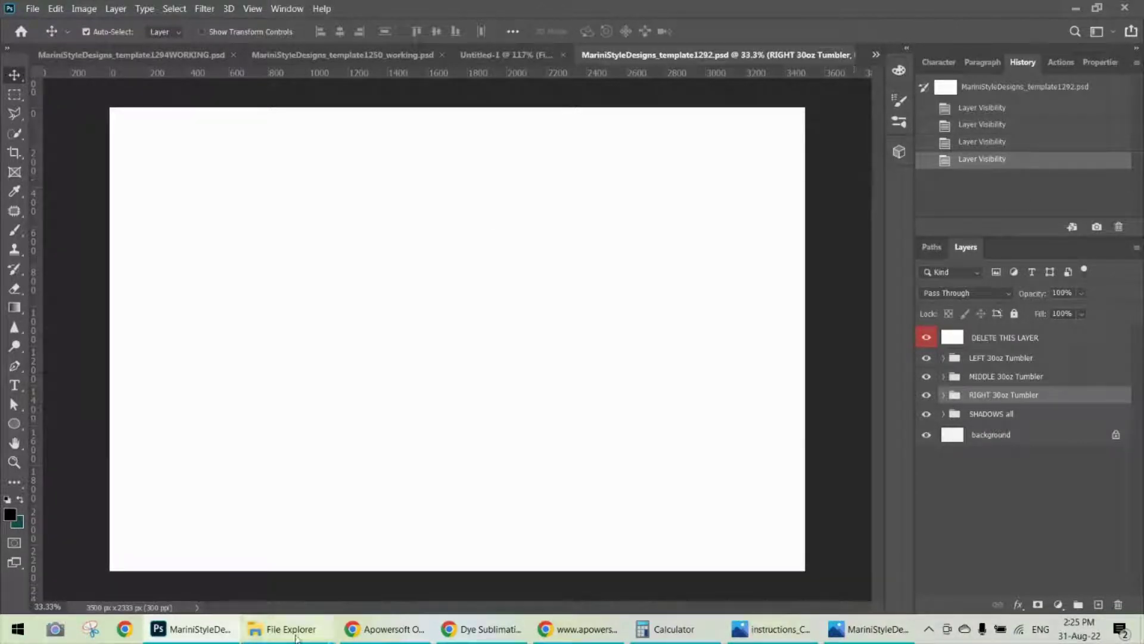
{"action": "mouse_move", "coordinate": [301, 633]}
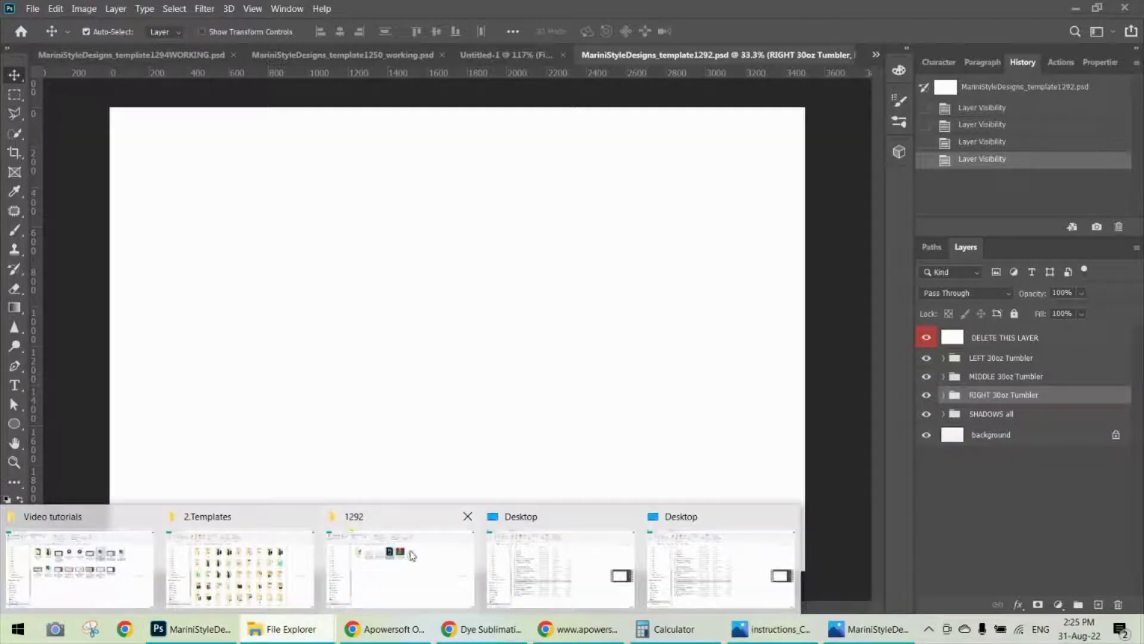
{"action": "left_click", "coordinate": [411, 563]}
{"action": "left_click", "coordinate": [486, 168]}
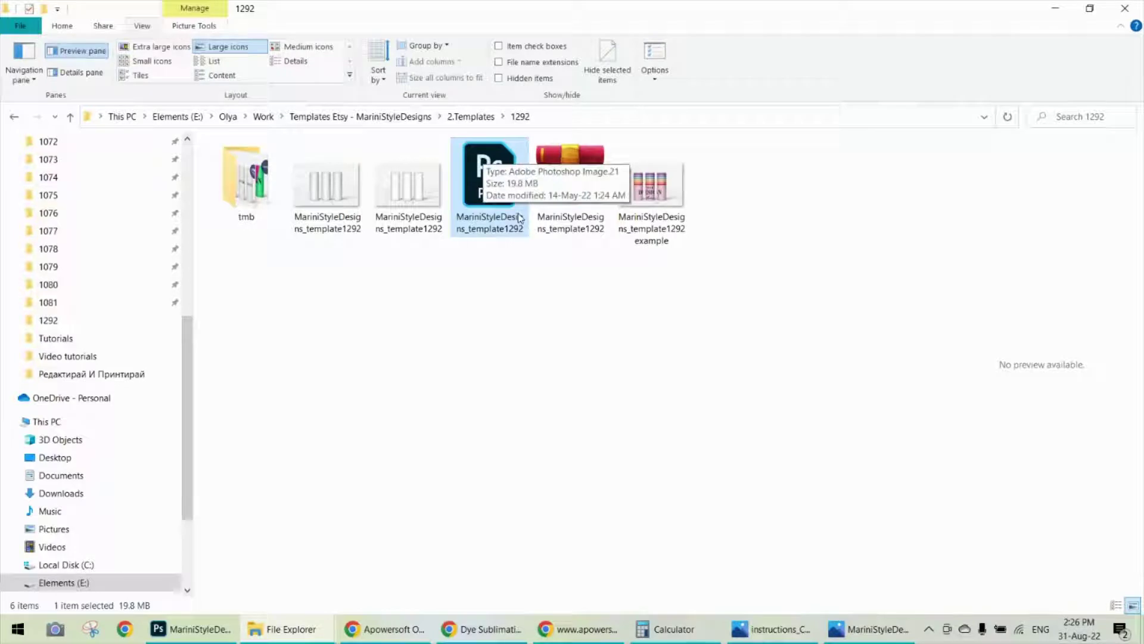
{"action": "left_click", "coordinate": [332, 222]}
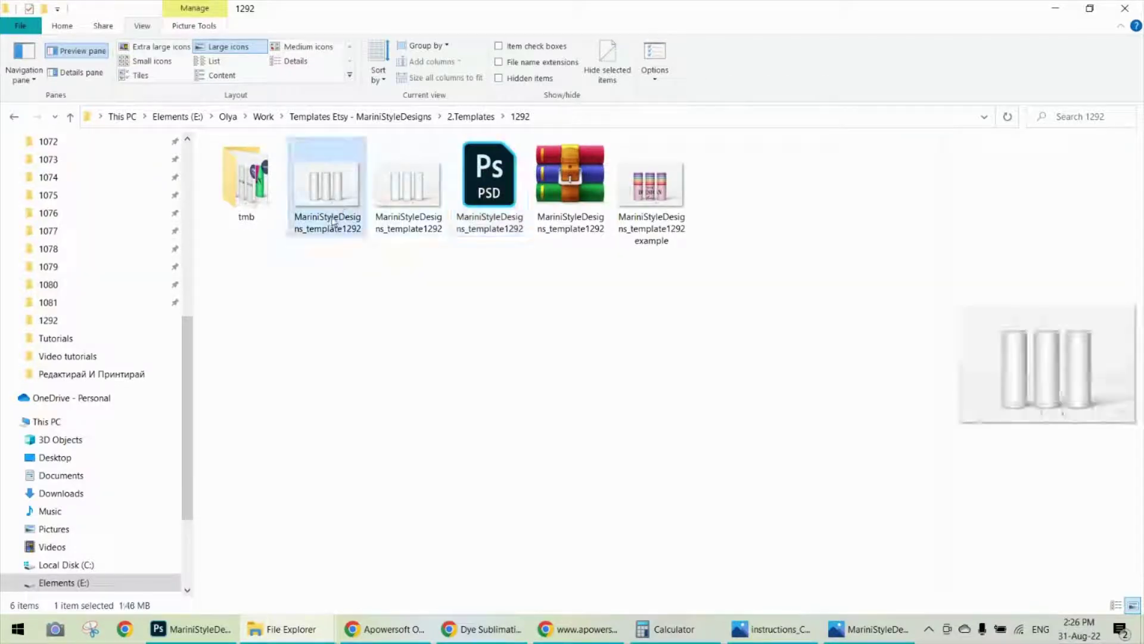
{"action": "left_click", "coordinate": [424, 206]}
{"action": "left_click", "coordinate": [495, 195]}
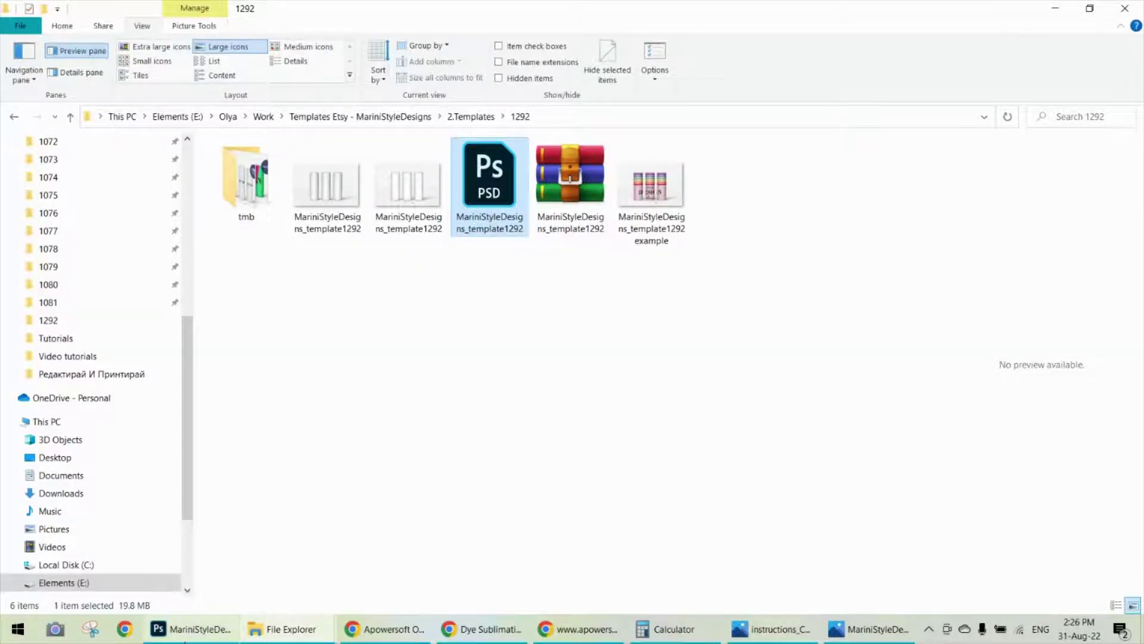
{"action": "left_click", "coordinate": [190, 636]}
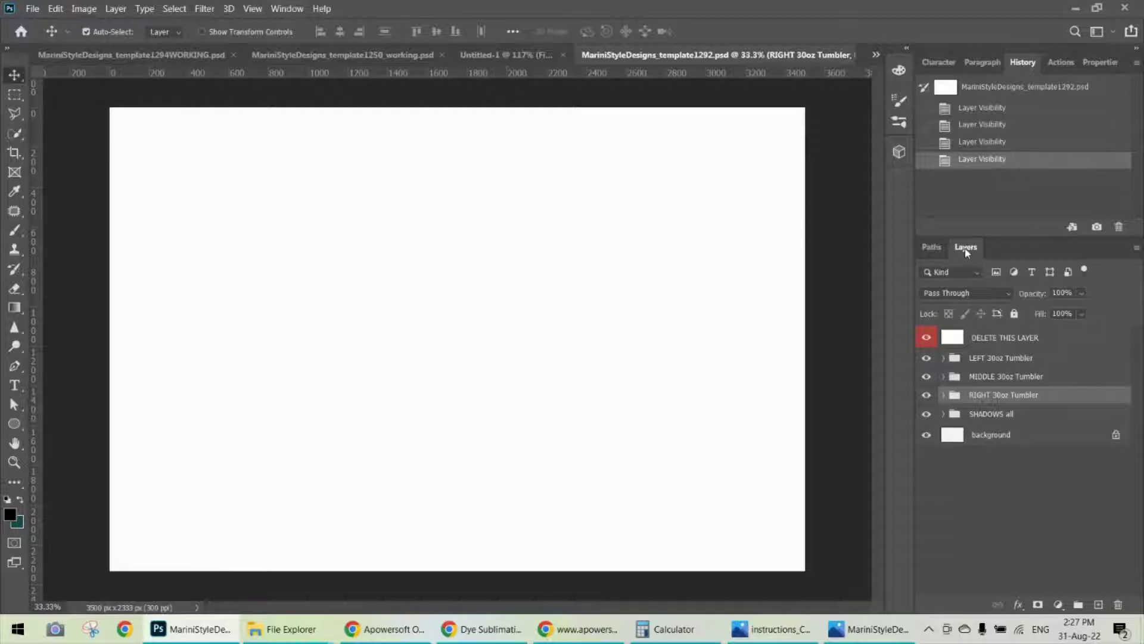
Step: Turn the Layers panel off and back on from the Window menu
{"action": "left_click", "coordinate": [293, 5]}
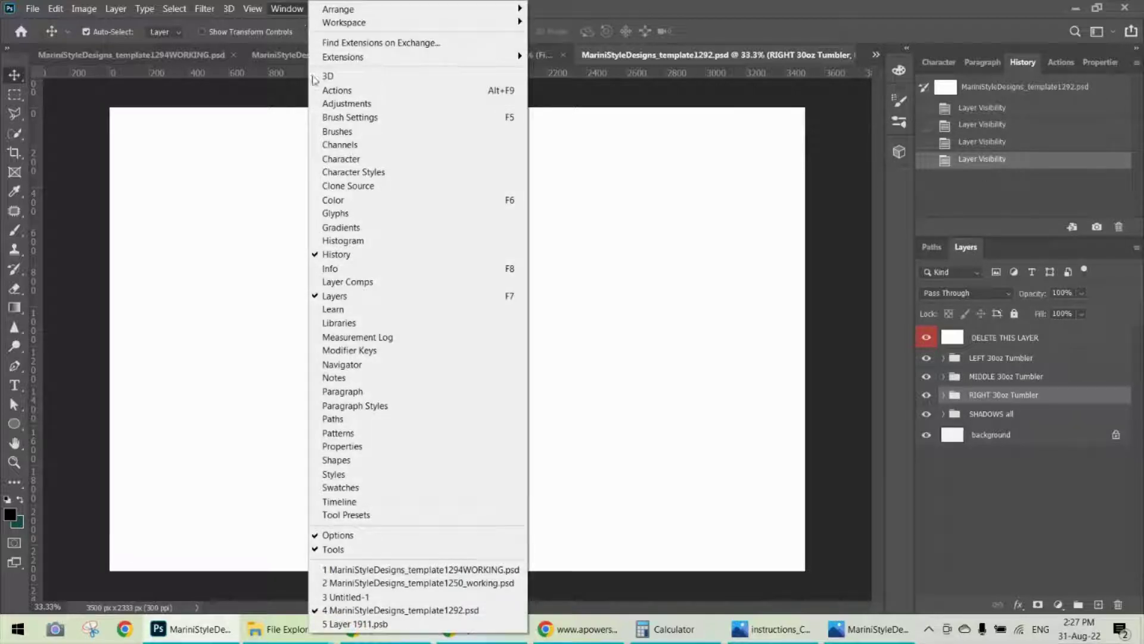
{"action": "left_click", "coordinate": [325, 298]}
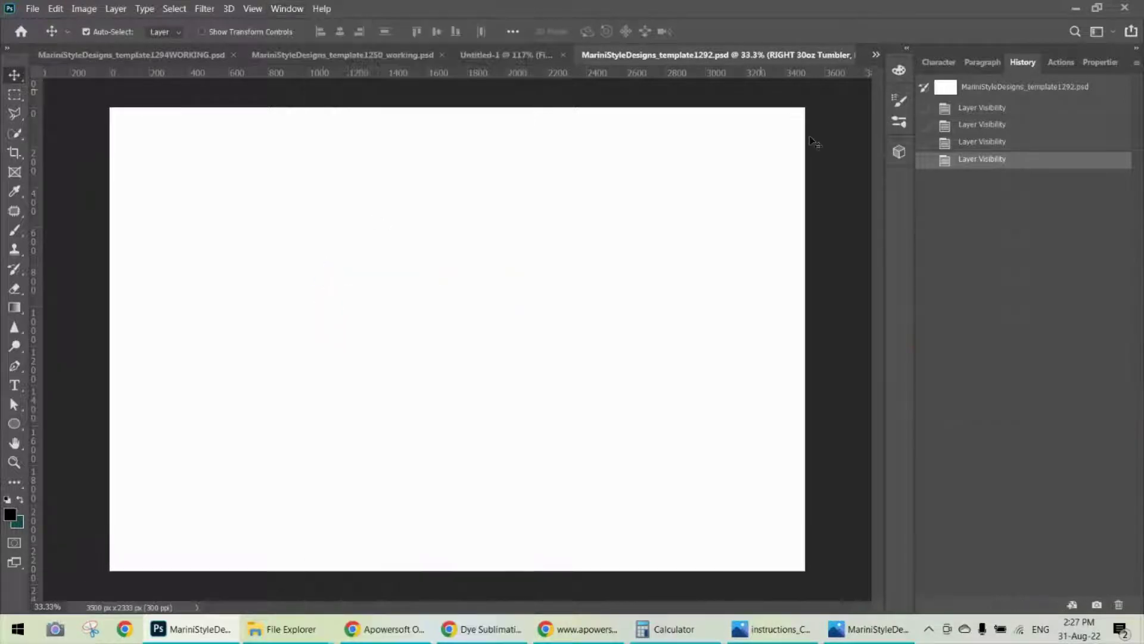
{"action": "left_click", "coordinate": [292, 7]}
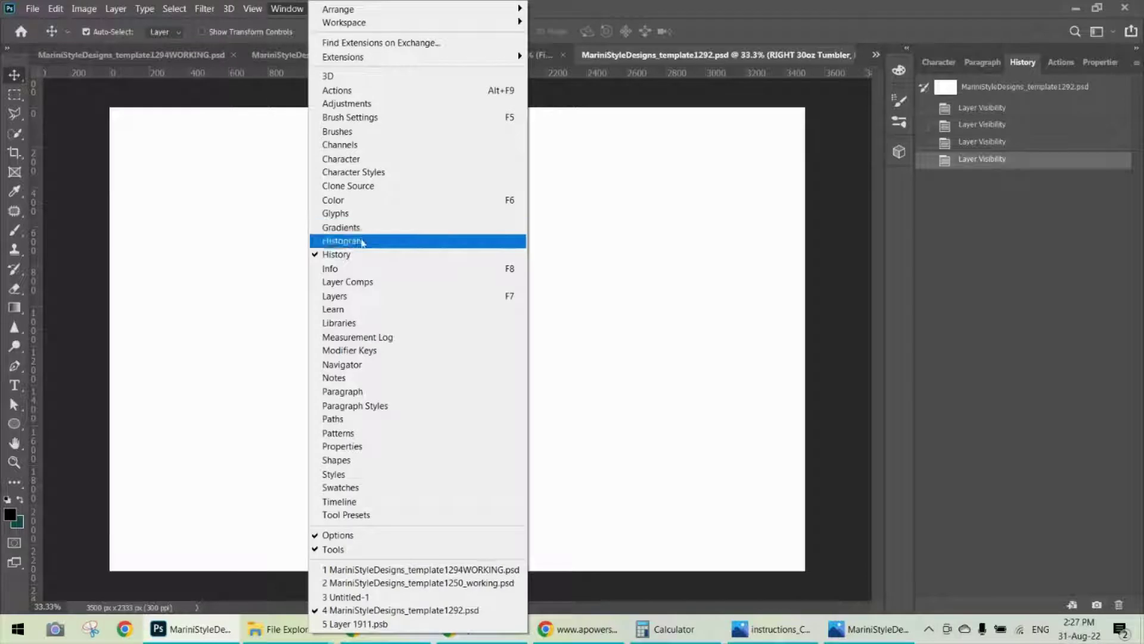
{"action": "left_click", "coordinate": [326, 298]}
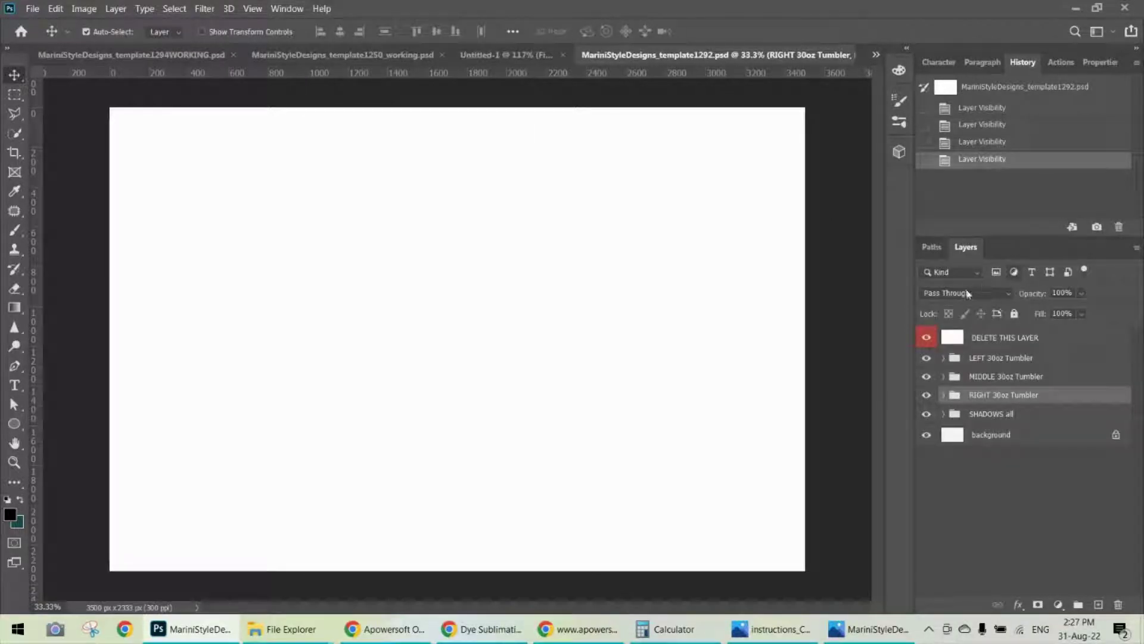
Step: Float the Layers panel, enlarge it to show all layers, and dock it below Properties
{"action": "left_click_drag", "start_coordinate": [962, 252], "coordinate": [938, 71]}
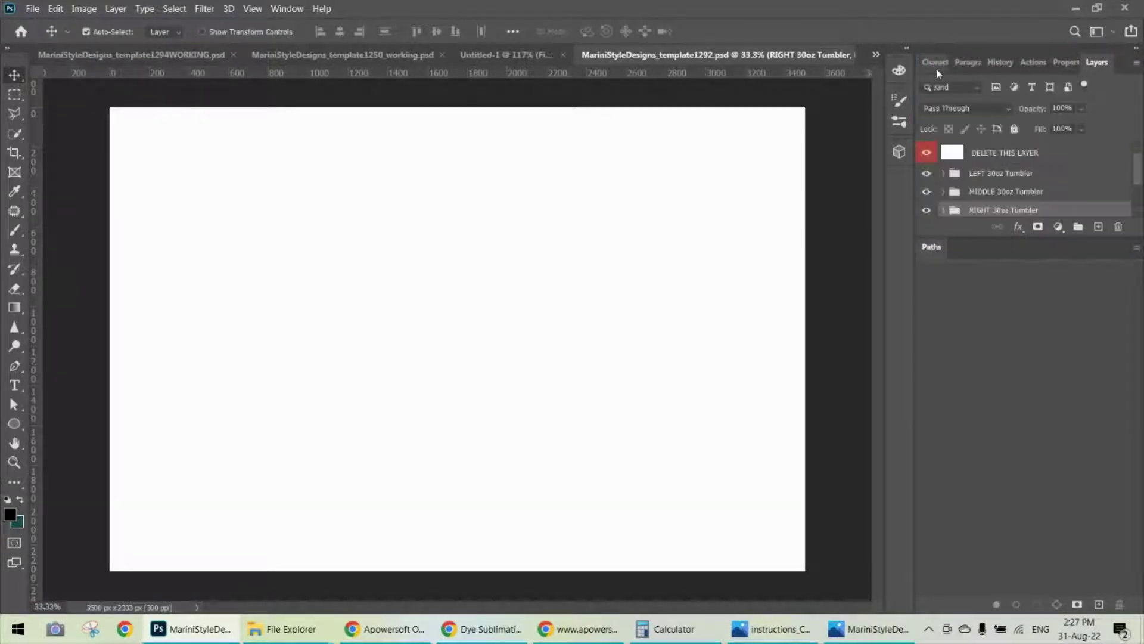
{"action": "left_click_drag", "start_coordinate": [1103, 66], "coordinate": [889, 62]}
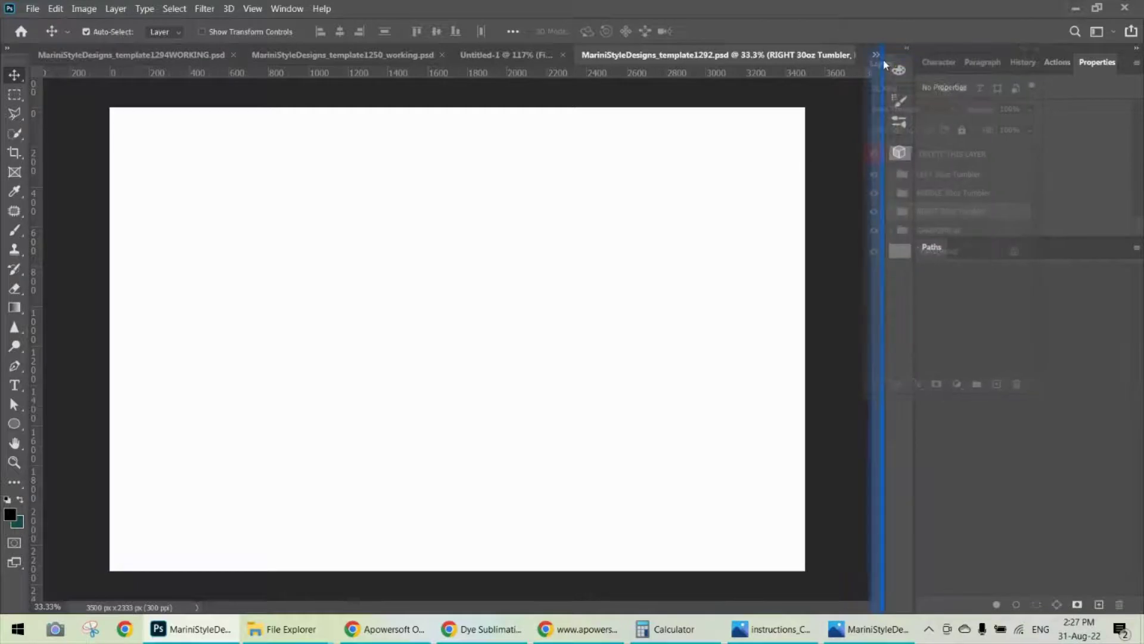
{"action": "left_click", "coordinate": [904, 66]}
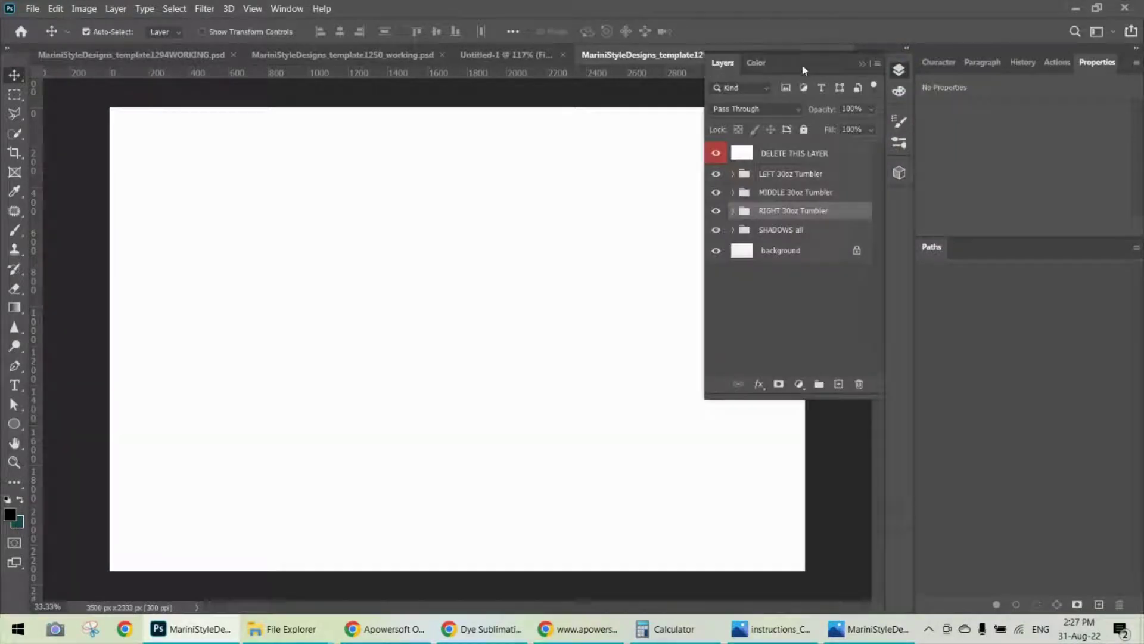
{"action": "left_click_drag", "start_coordinate": [723, 67], "coordinate": [824, 102]}
{"action": "left_click", "coordinate": [865, 63]}
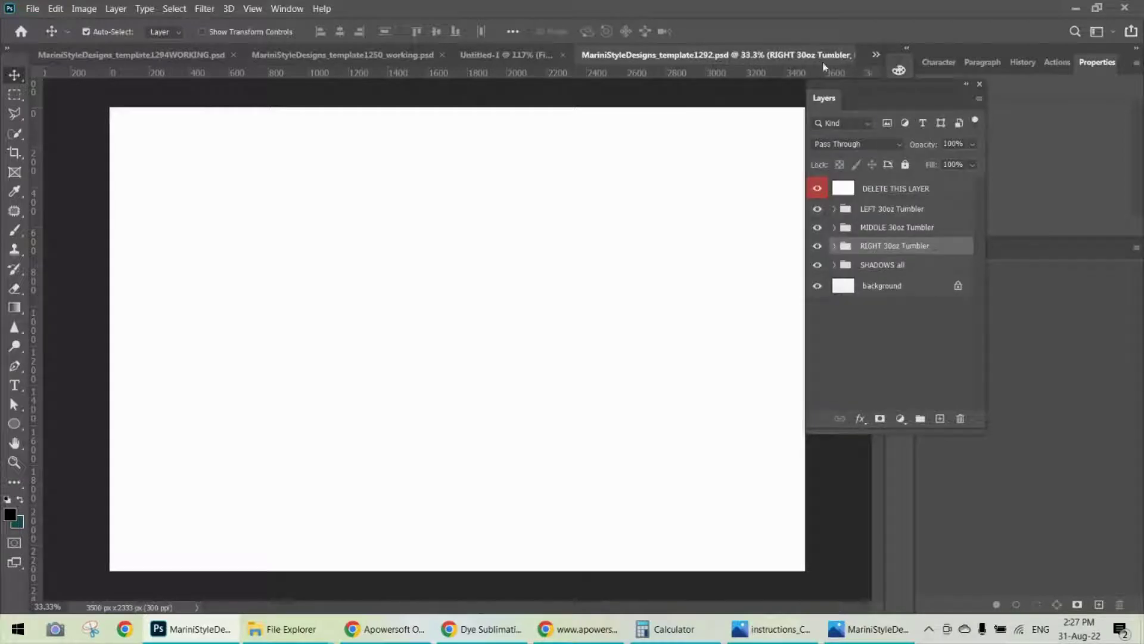
{"action": "left_click_drag", "start_coordinate": [975, 432], "coordinate": [977, 260]}
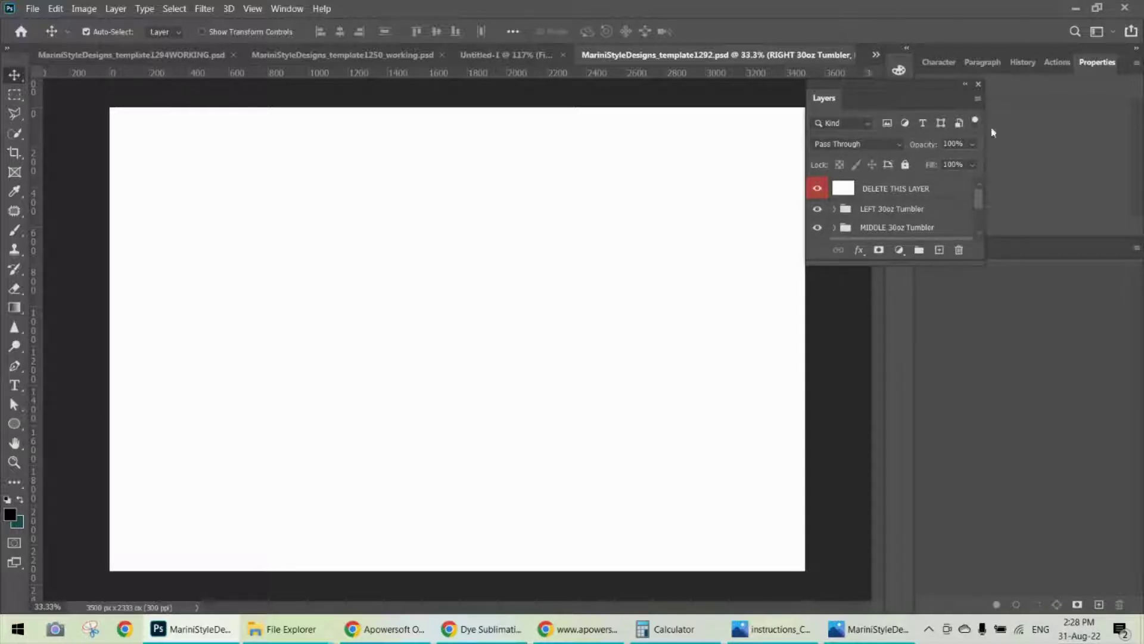
{"action": "left_click_drag", "start_coordinate": [980, 264], "coordinate": [1001, 389]}
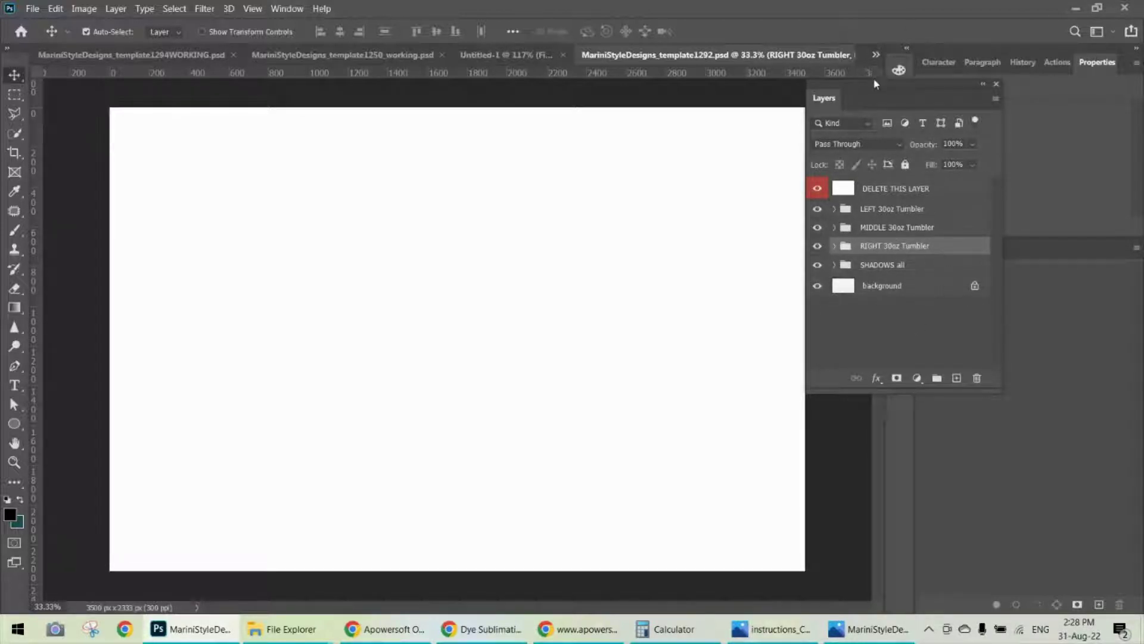
{"action": "left_click_drag", "start_coordinate": [877, 91], "coordinate": [980, 235]}
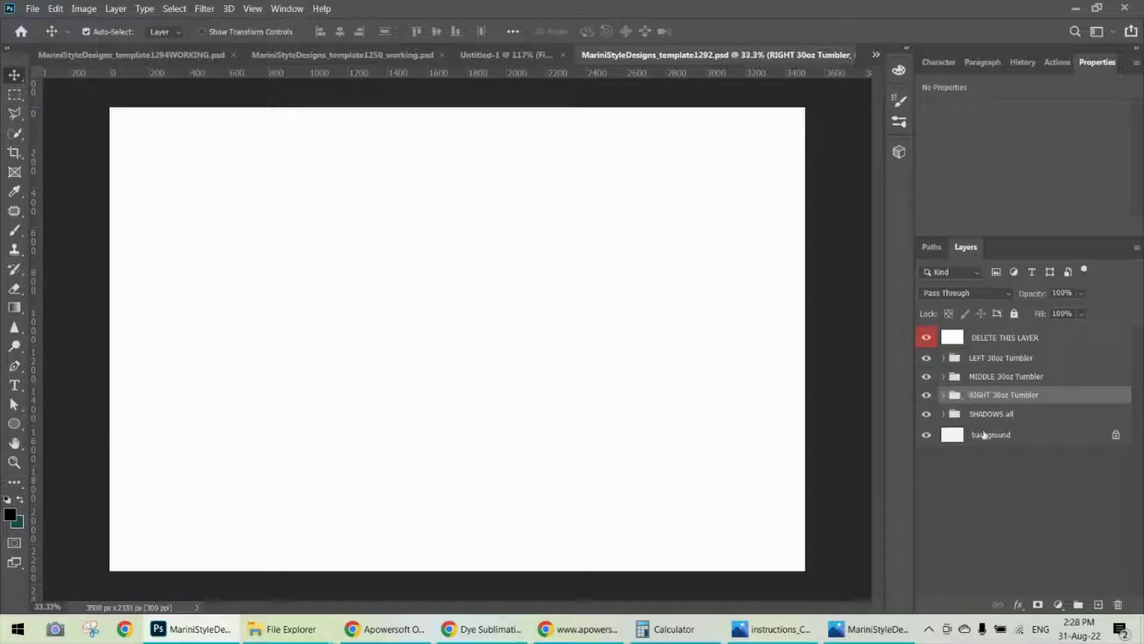
Step: Select DELETE THIS LAYER, cancel its deletion, and hide it to reveal the tumblers
{"action": "left_click", "coordinate": [1031, 340]}
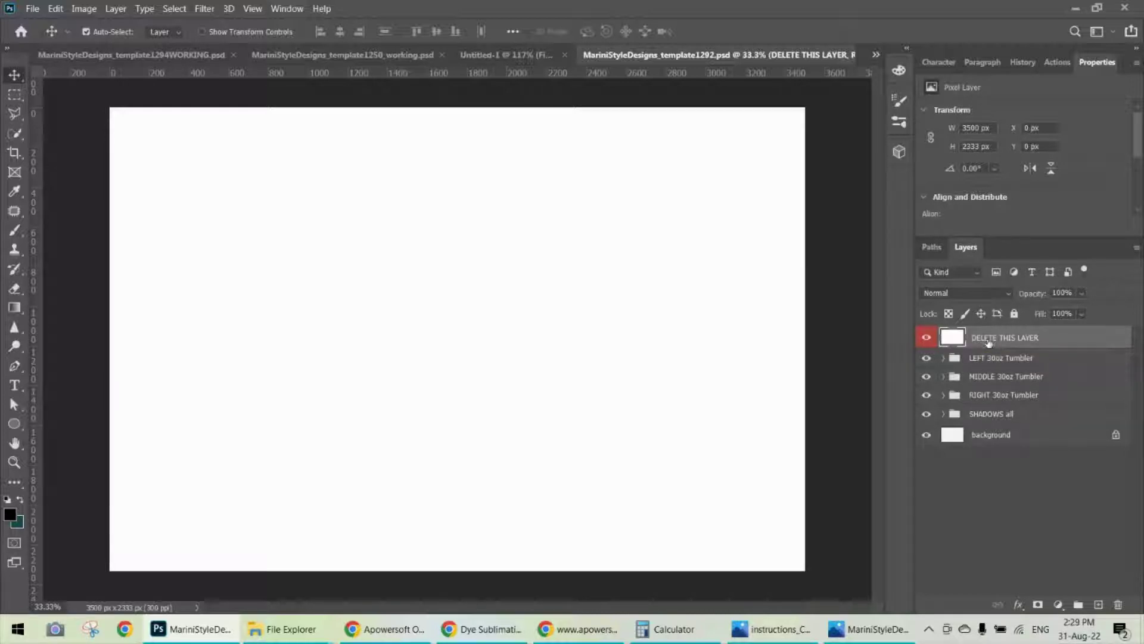
{"action": "left_click", "coordinate": [1119, 605]}
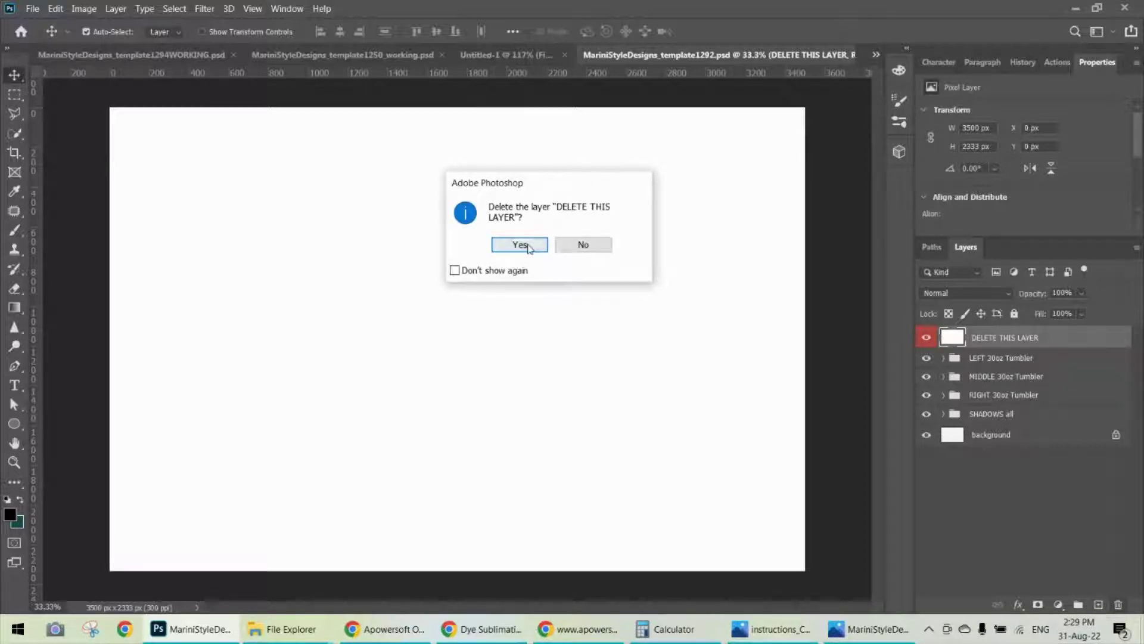
{"action": "left_click", "coordinate": [606, 249]}
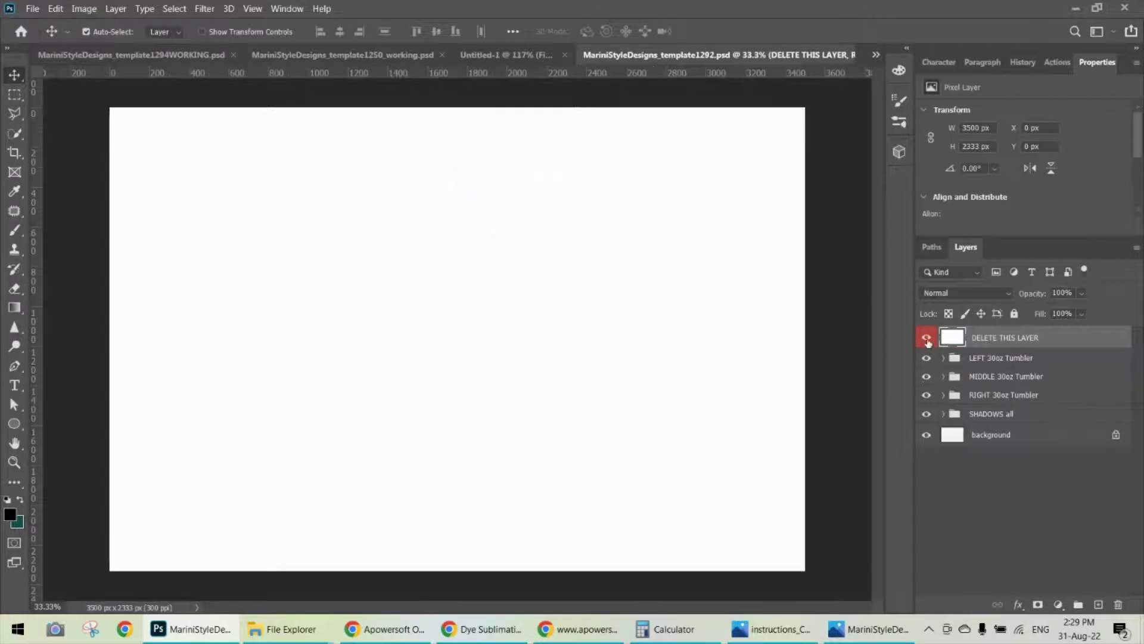
{"action": "left_click", "coordinate": [927, 339]}
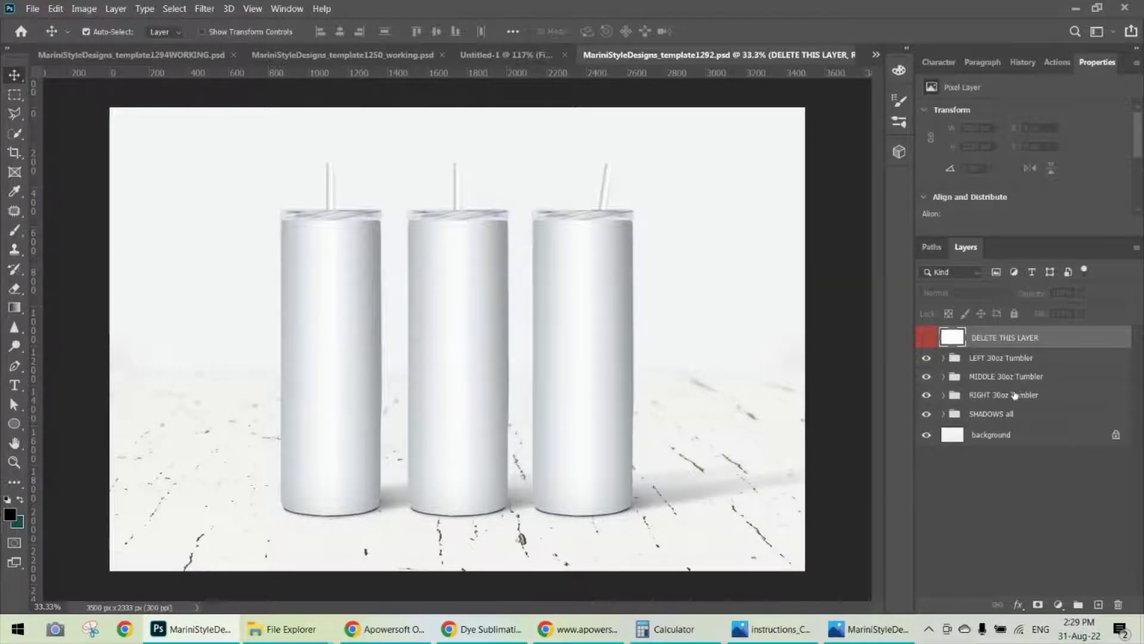
Step: Select the LEFT, MIDDLE and RIGHT 30oz Tumbler groups, then expand LEFT 30oz Tumbler
{"action": "left_click", "coordinate": [987, 360]}
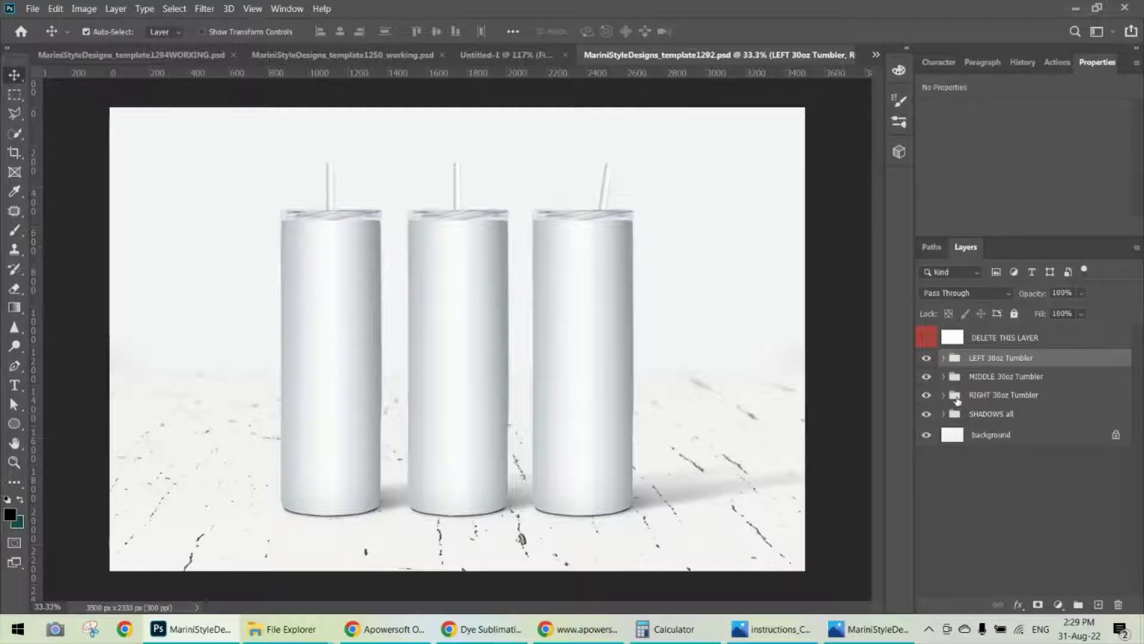
{"action": "left_click", "coordinate": [981, 376]}
{"action": "left_click", "coordinate": [993, 395]}
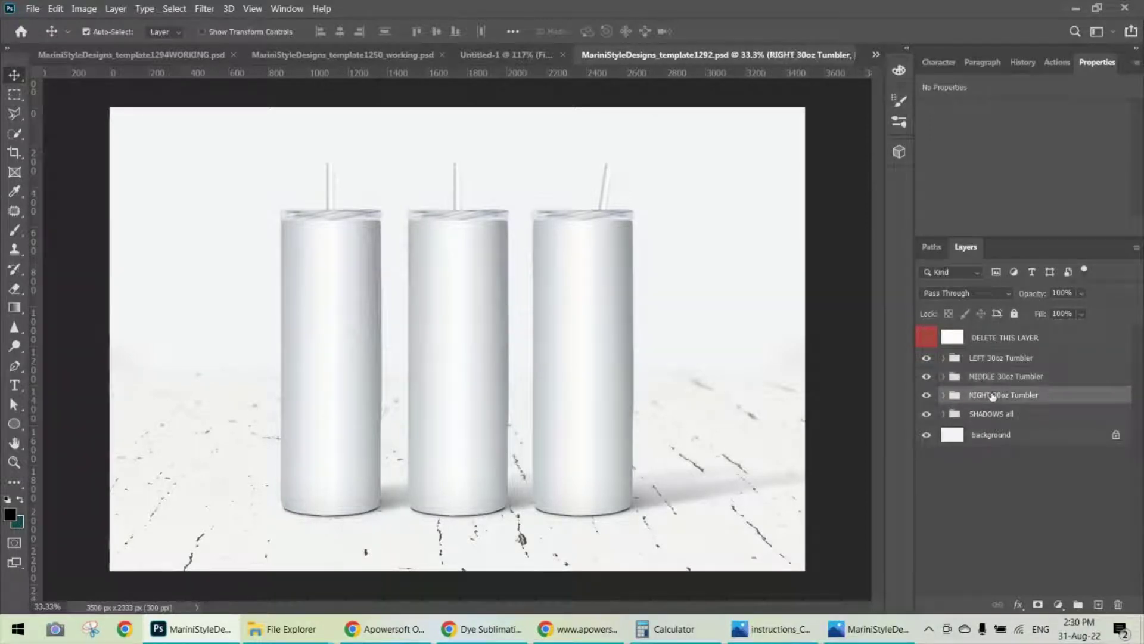
{"action": "left_click", "coordinate": [943, 359]}
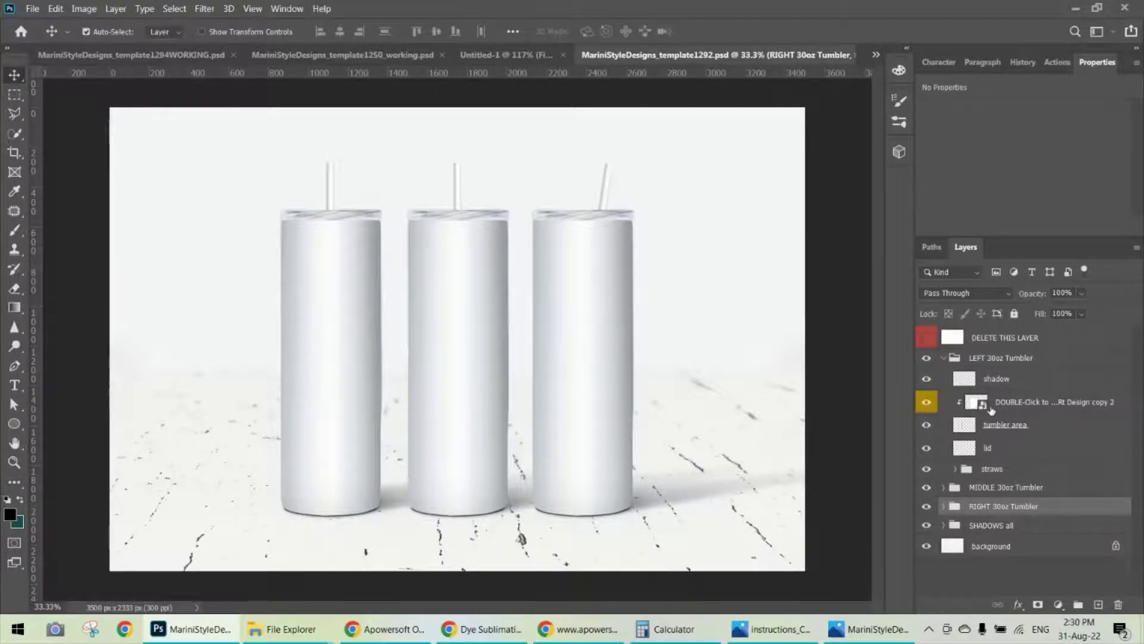
Step: Keep the design layer's name and open the DOUBLE-Click to INSERt Design copy 2 smart object as Layer 19111.psb
{"action": "double_click", "coordinate": [1051, 401]}
{"action": "key", "text": "Return"}
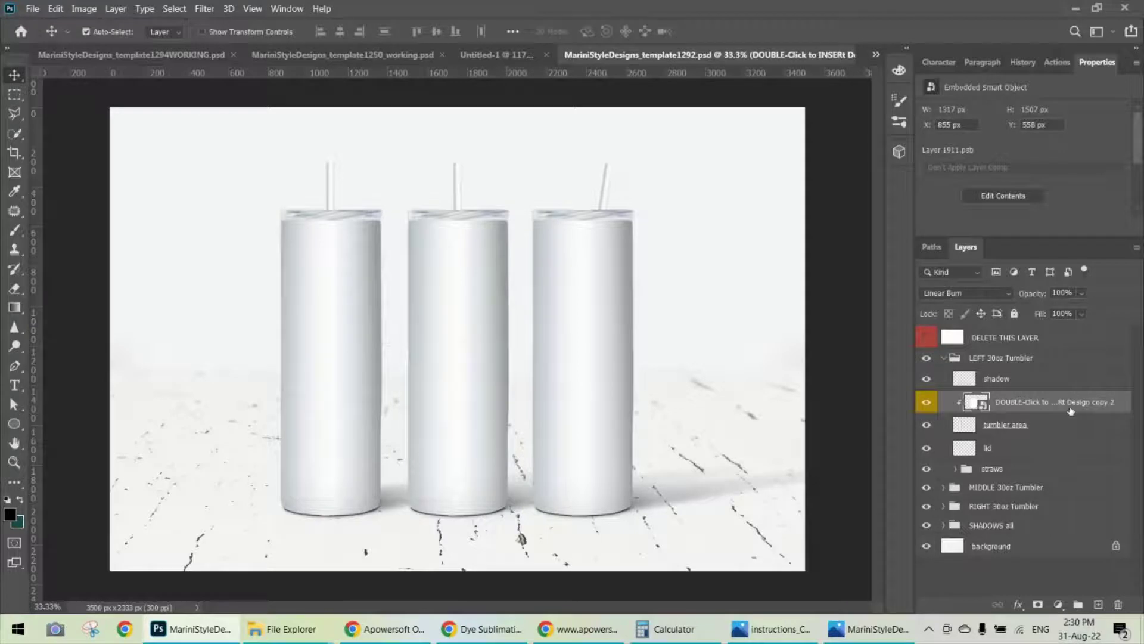
{"action": "double_click", "coordinate": [983, 407]}
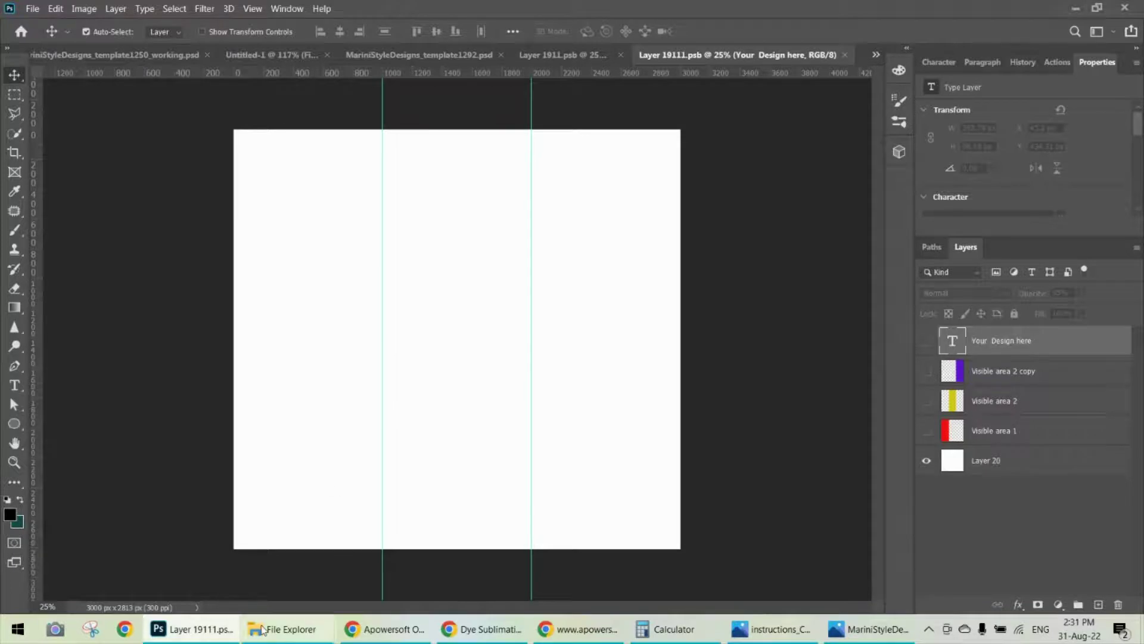
Step: Go from the 1292 folder up to 2.Templates, open folder 1225, and select example design2
{"action": "mouse_move", "coordinate": [276, 635]}
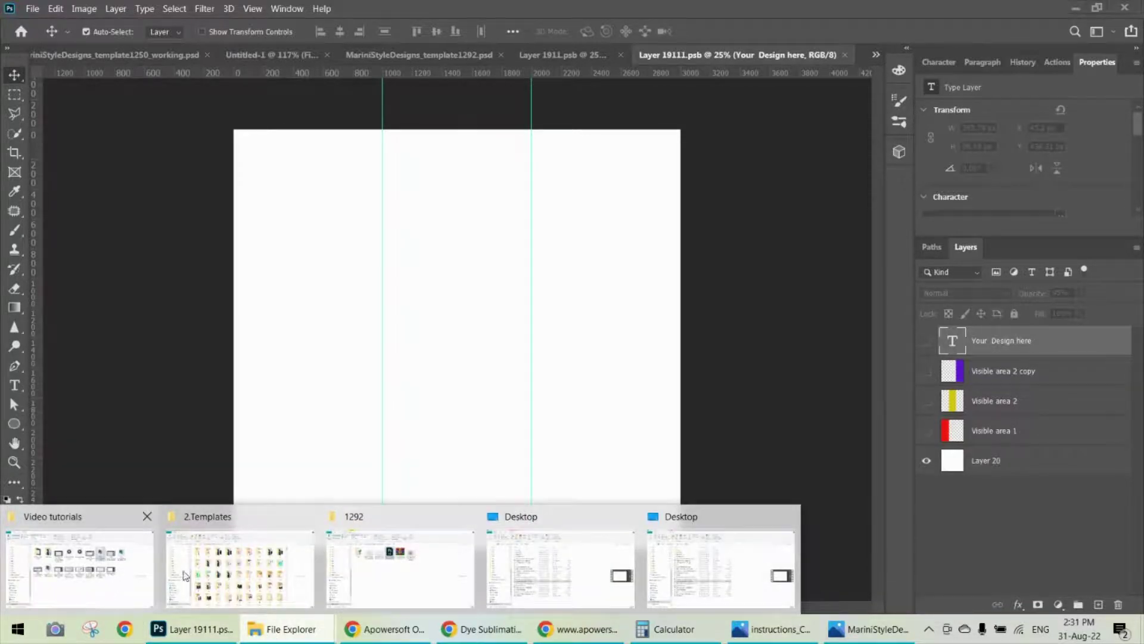
{"action": "left_click", "coordinate": [422, 571]}
{"action": "left_click", "coordinate": [481, 117]}
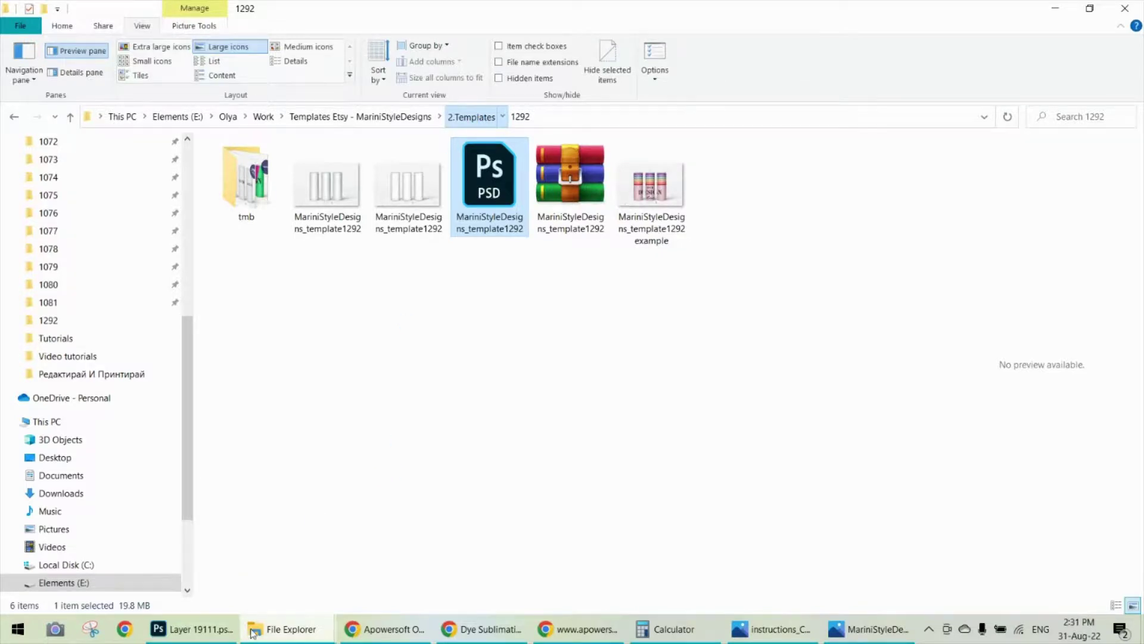
{"action": "mouse_move", "coordinate": [275, 632]}
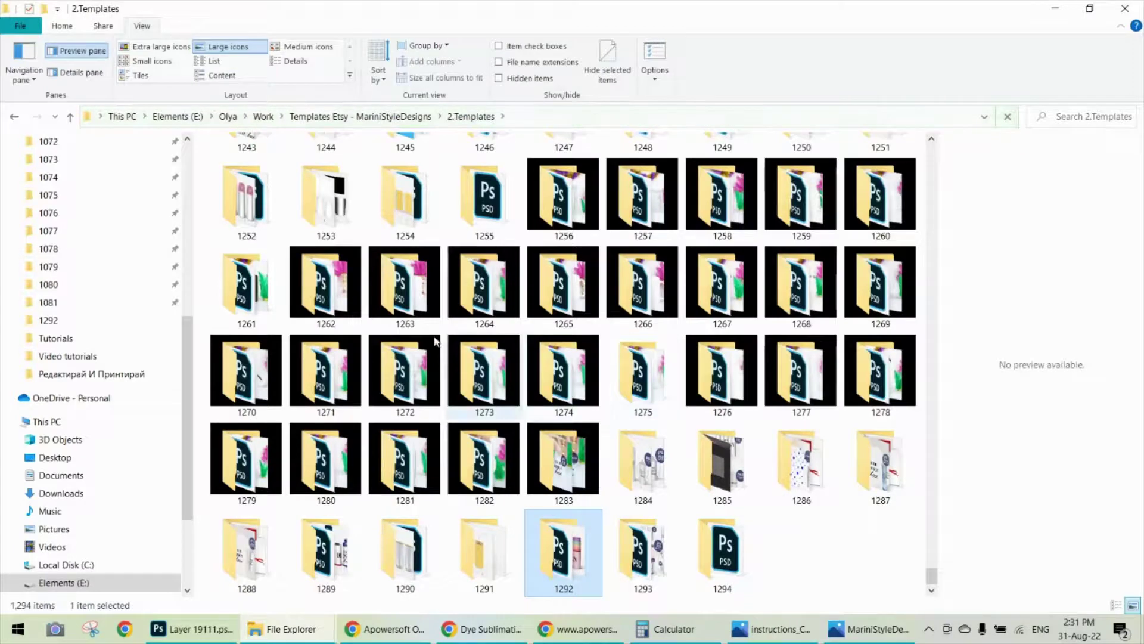
{"action": "scroll", "coordinate": [477, 268], "scroll_direction": "up", "scroll_amount": 3}
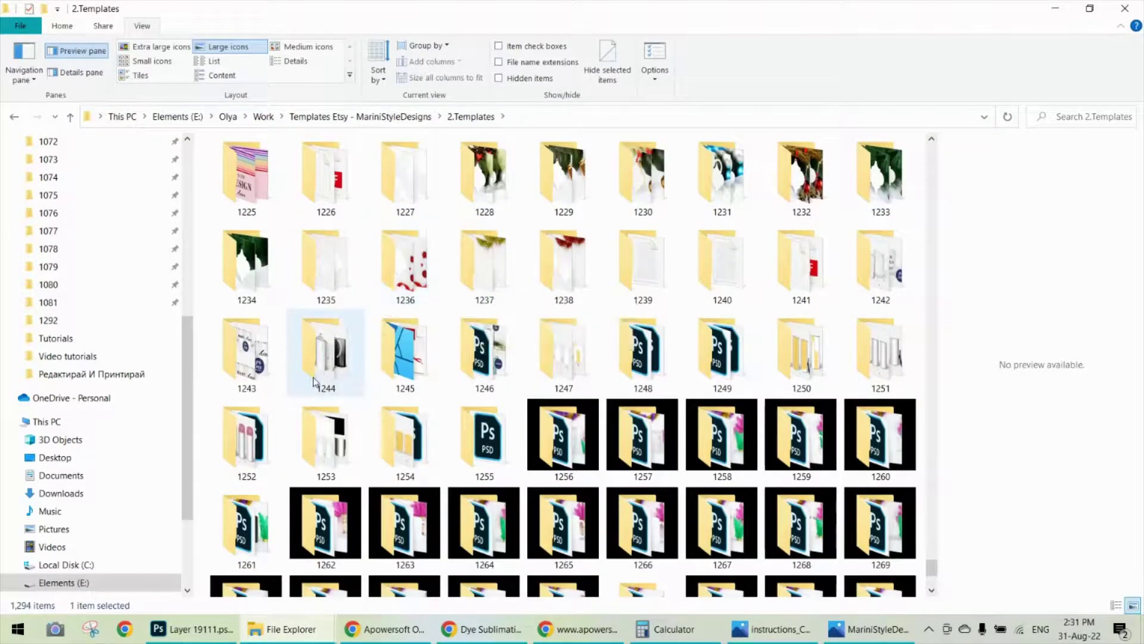
{"action": "scroll", "coordinate": [319, 462], "scroll_direction": "up", "scroll_amount": 3}
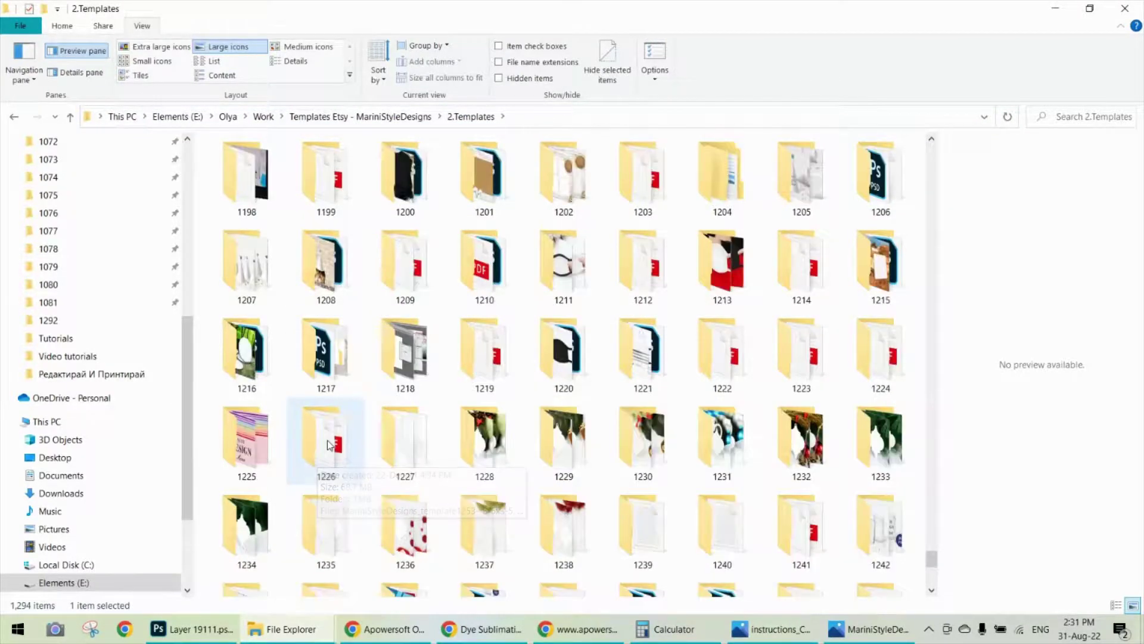
{"action": "double_click", "coordinate": [244, 435]}
{"action": "left_click", "coordinate": [642, 187]}
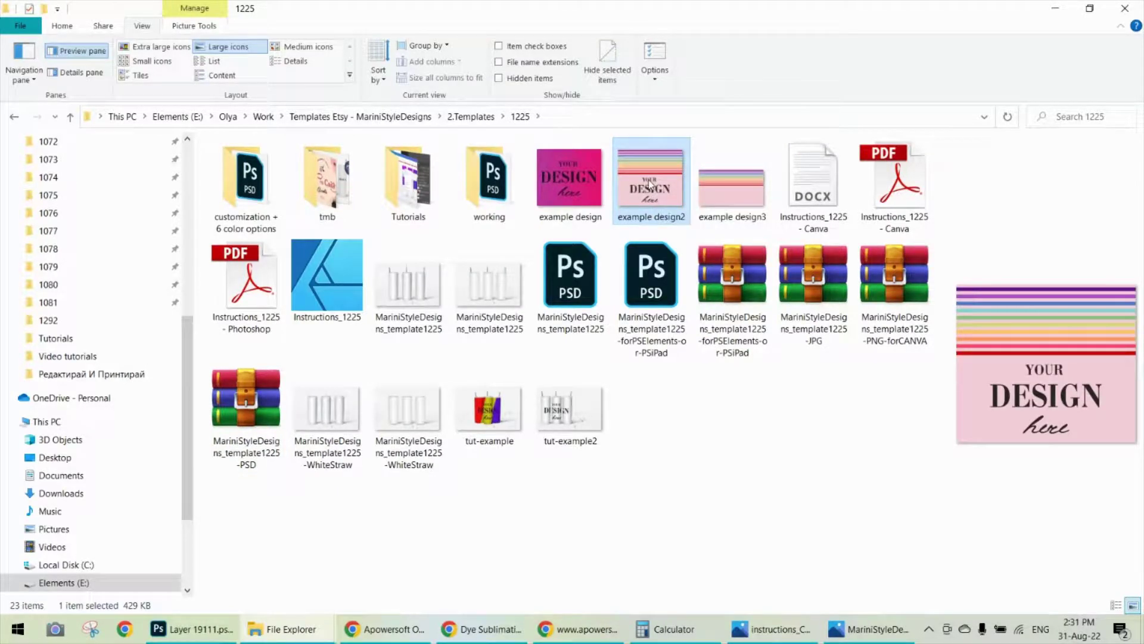
Step: Place example design2 on the canvas and scale it to about 115% to cover it
{"action": "left_click_drag", "start_coordinate": [649, 184], "coordinate": [471, 379]}
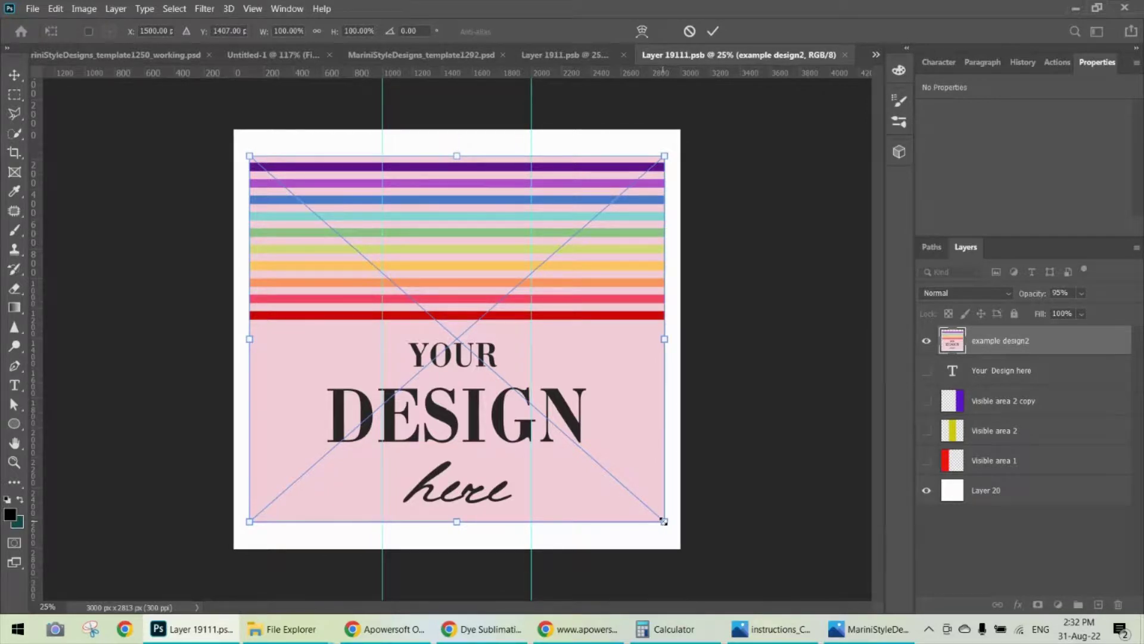
{"action": "left_click_drag", "start_coordinate": [663, 521], "coordinate": [698, 550]}
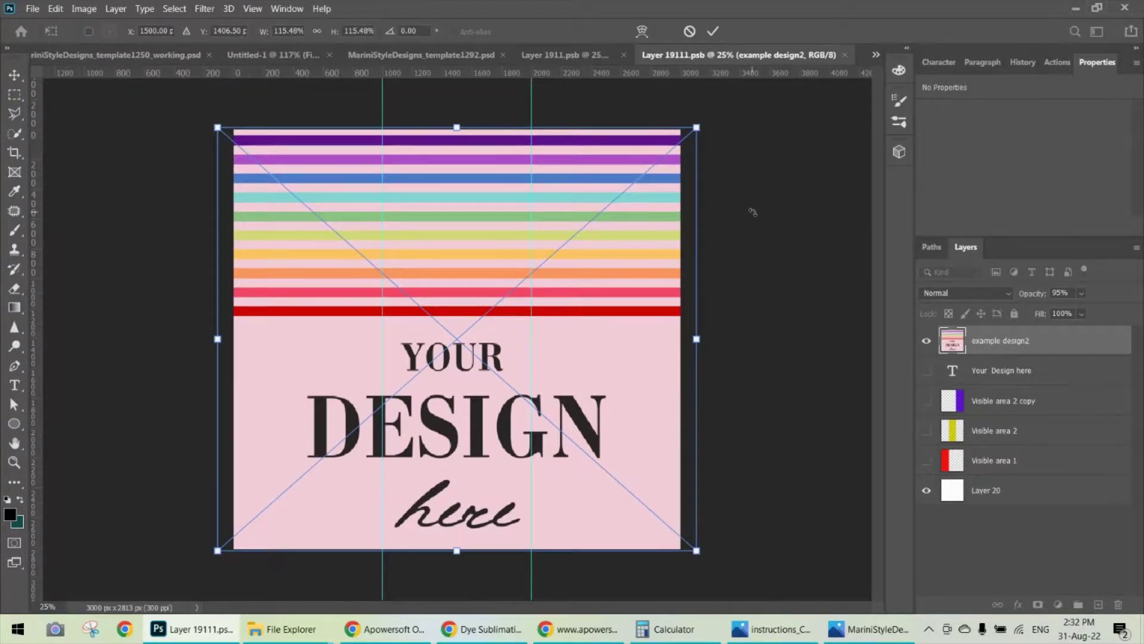
{"action": "key", "text": "Return"}
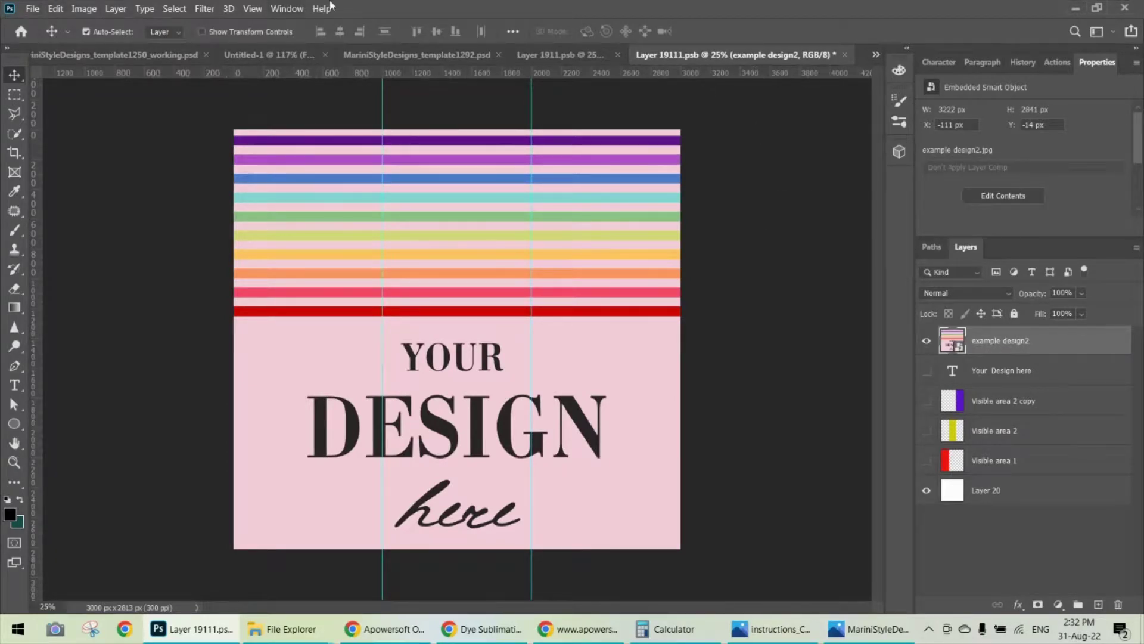
{"action": "left_click", "coordinate": [34, 8]}
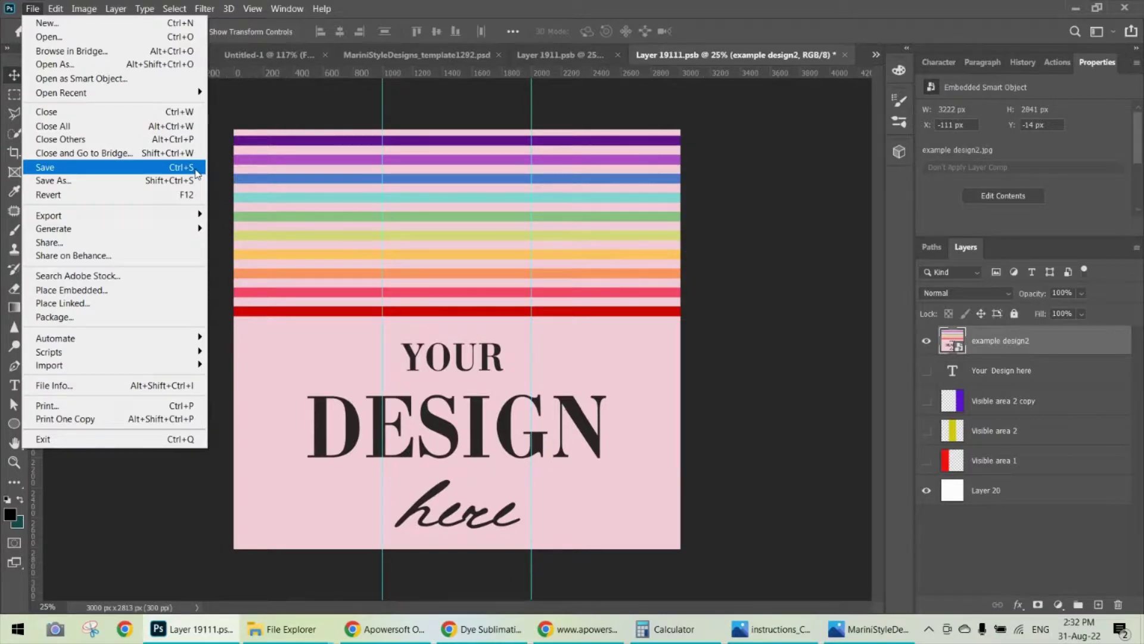
Step: Save Layer 19111.psb and return to the MariniStyleDesigns_template1292.psd mockup
{"action": "left_click", "coordinate": [54, 170]}
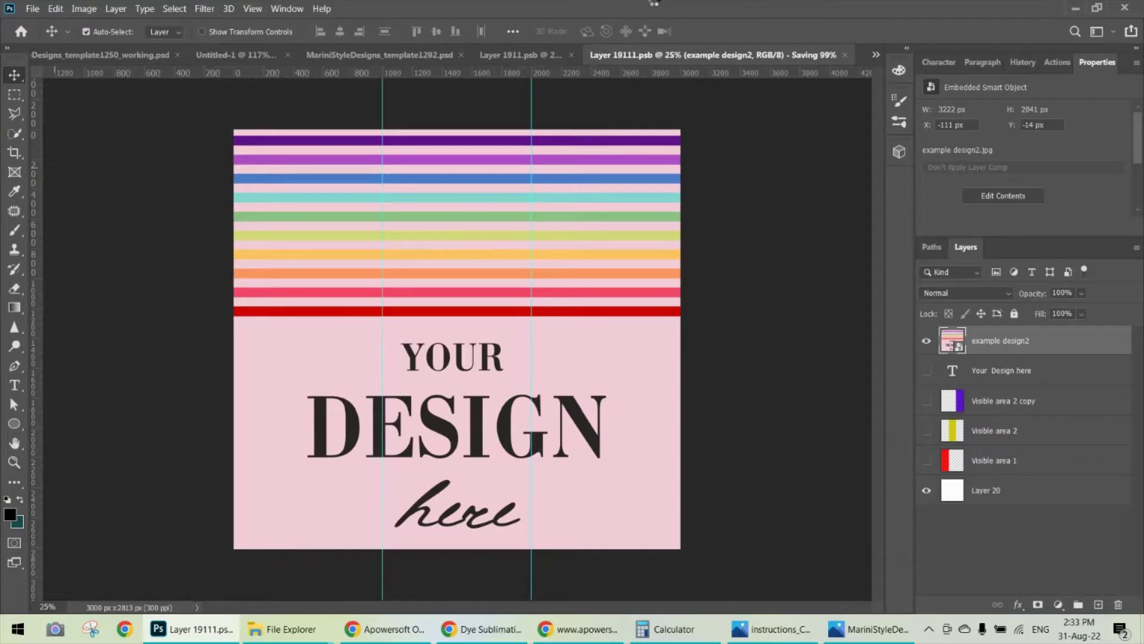
{"action": "left_click", "coordinate": [438, 54]}
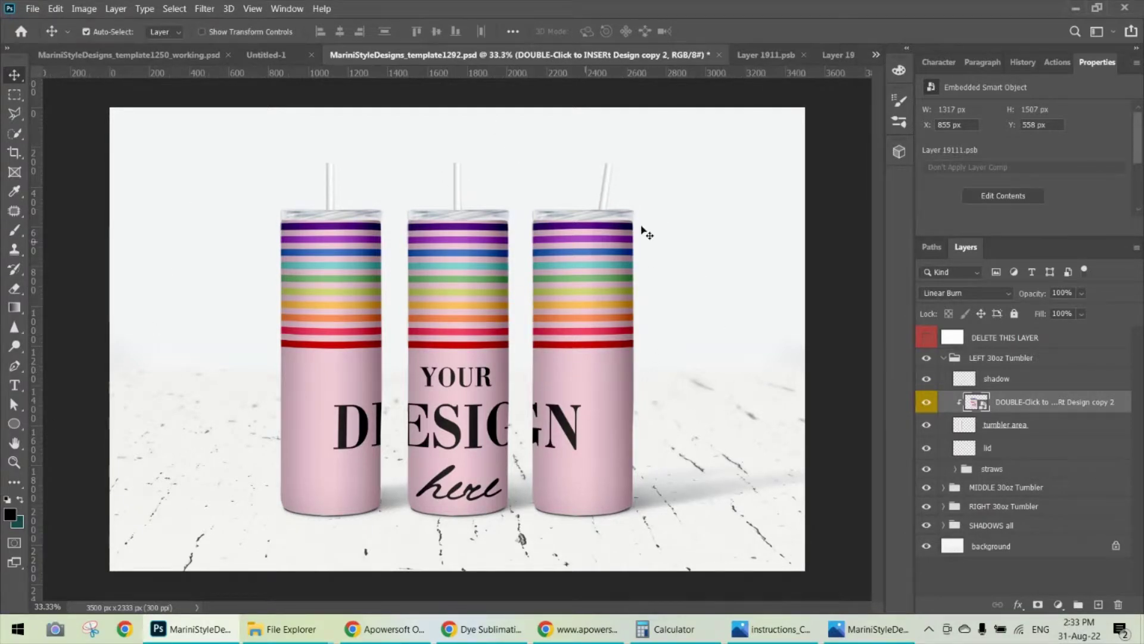
Step: In Save As, choose JPEG format and name the file MariniStyleDesigns_template1292example2
{"action": "left_click", "coordinate": [33, 9]}
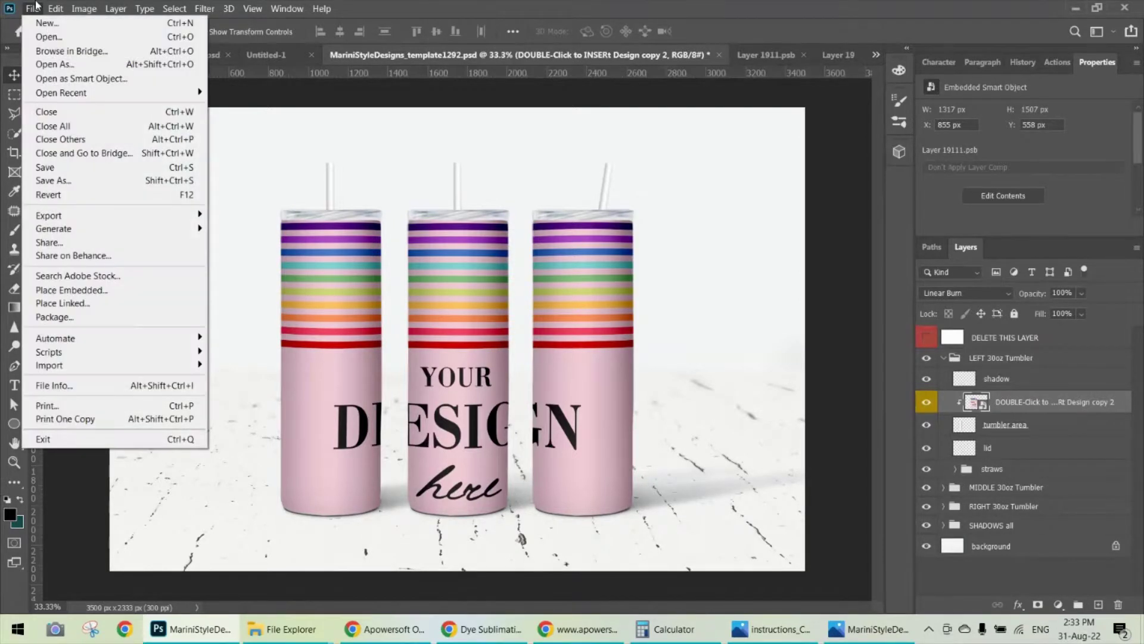
{"action": "left_click", "coordinate": [86, 187]}
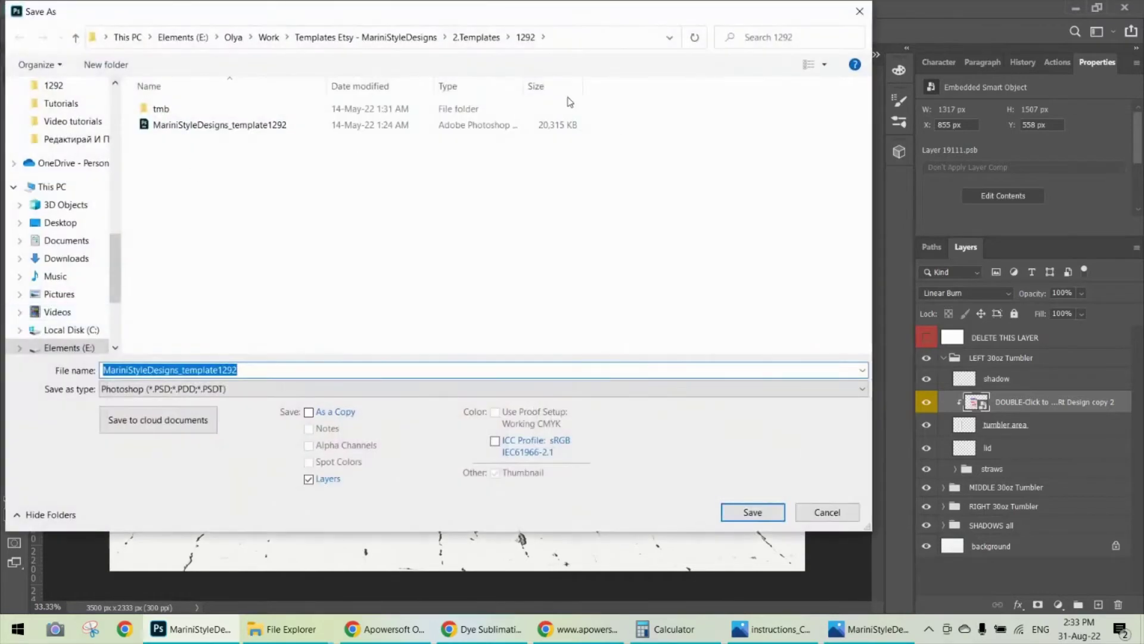
{"action": "left_click", "coordinate": [205, 389]}
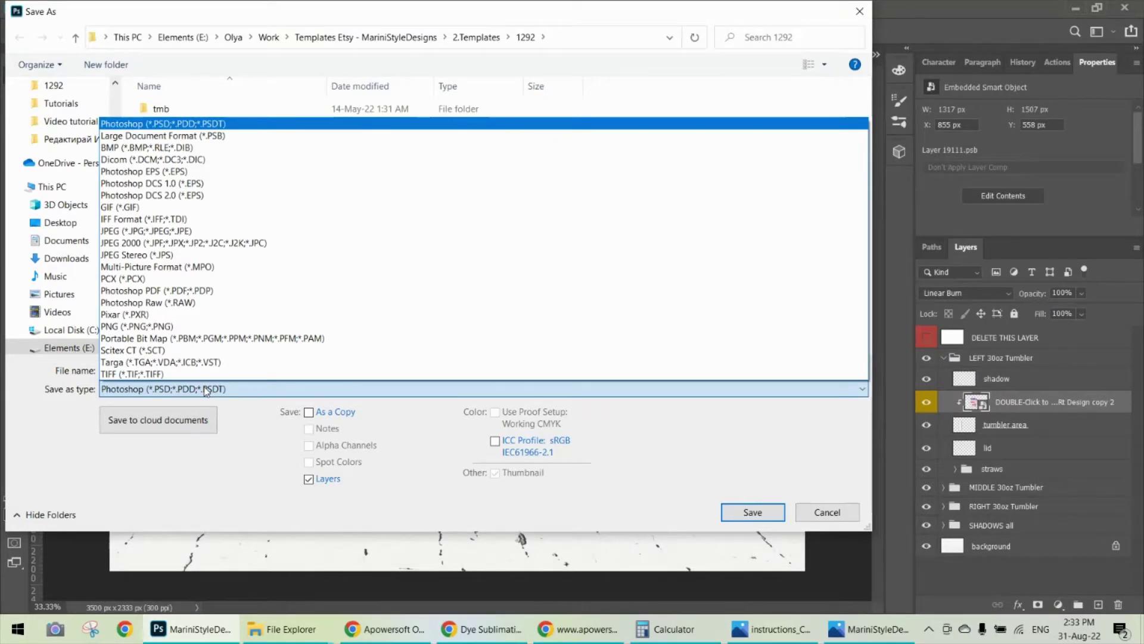
{"action": "left_click", "coordinate": [173, 233]}
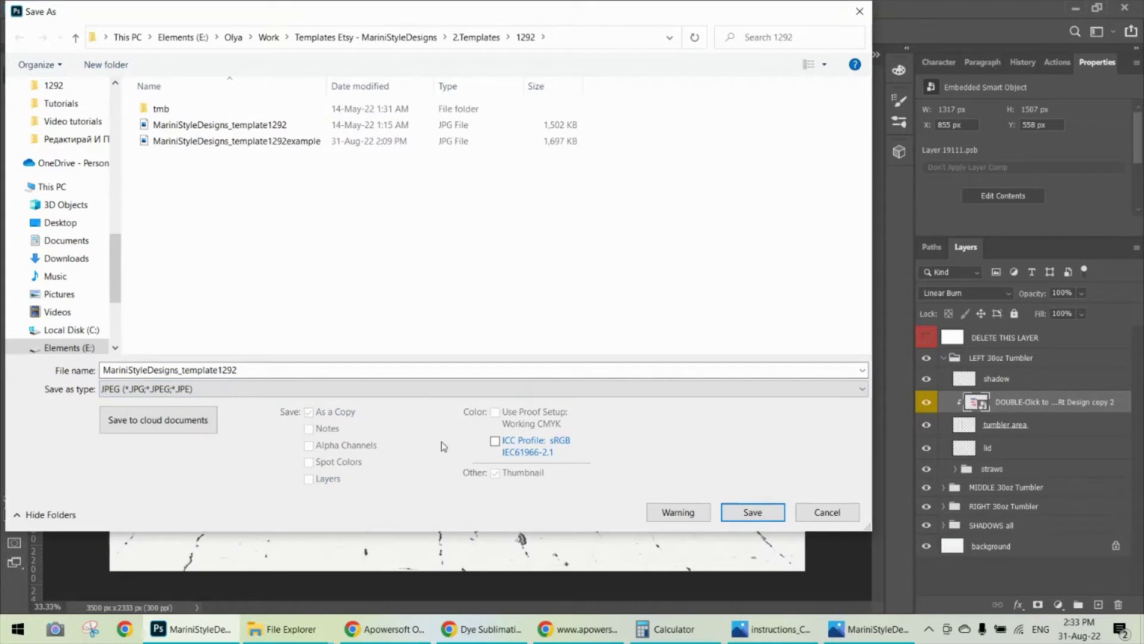
{"action": "left_click", "coordinate": [249, 371]}
{"action": "left_click", "coordinate": [254, 371]}
{"action": "left_click", "coordinate": [301, 141]}
{"action": "left_click", "coordinate": [332, 369]}
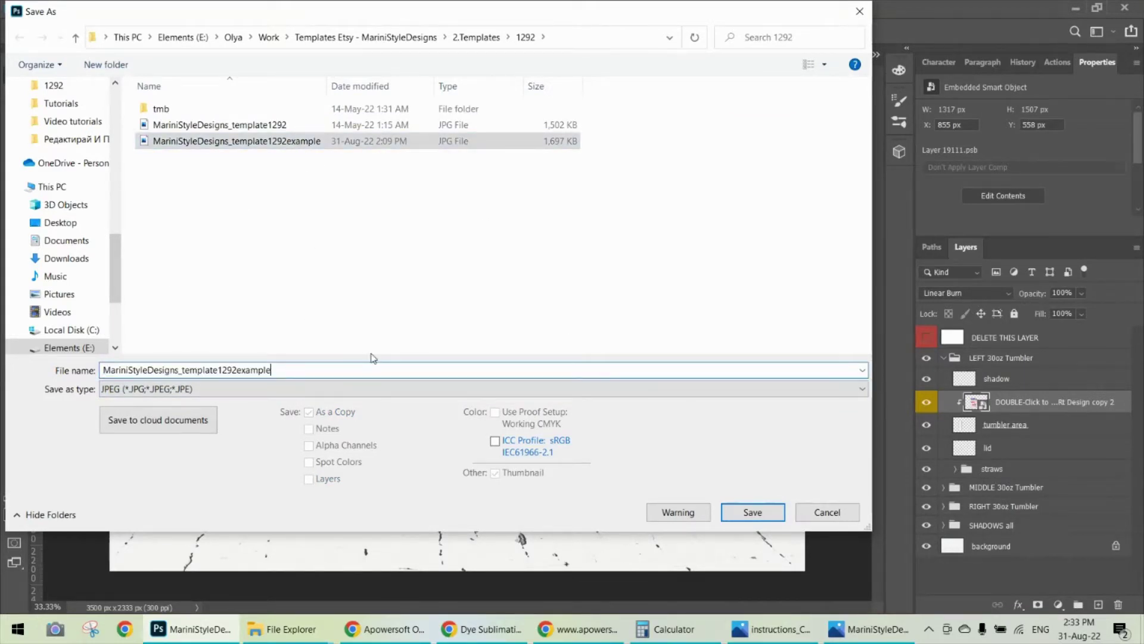
{"action": "type", "text": "2"}
Step: Save the JPEG, keeping the quality at Maximum
{"action": "left_click", "coordinate": [780, 515]}
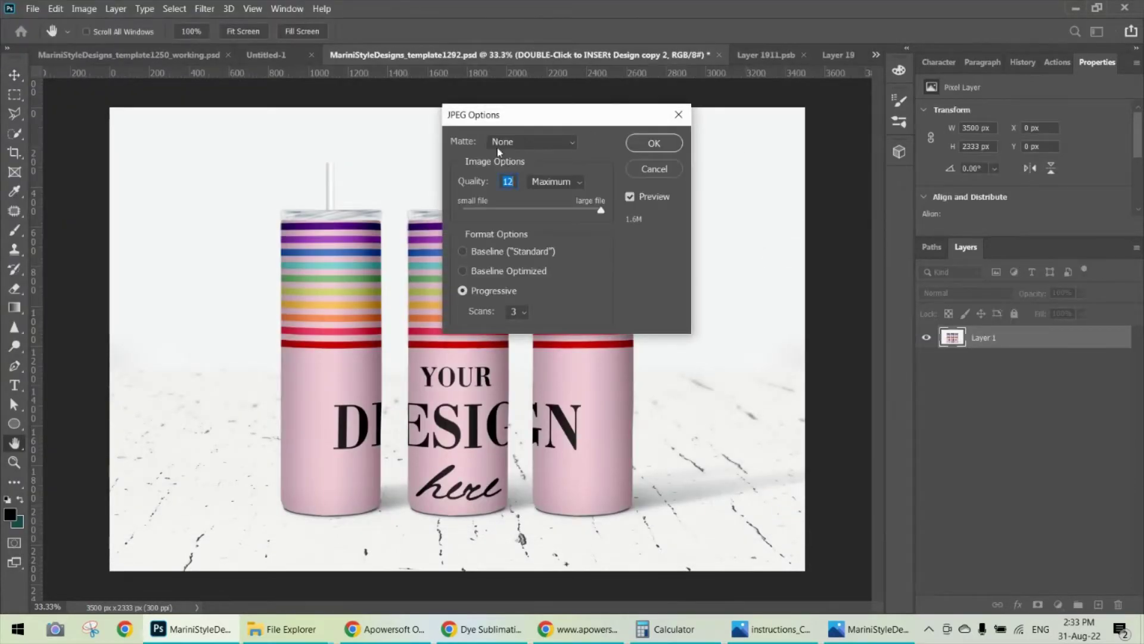
{"action": "left_click", "coordinate": [581, 186]}
{"action": "left_click", "coordinate": [548, 232]}
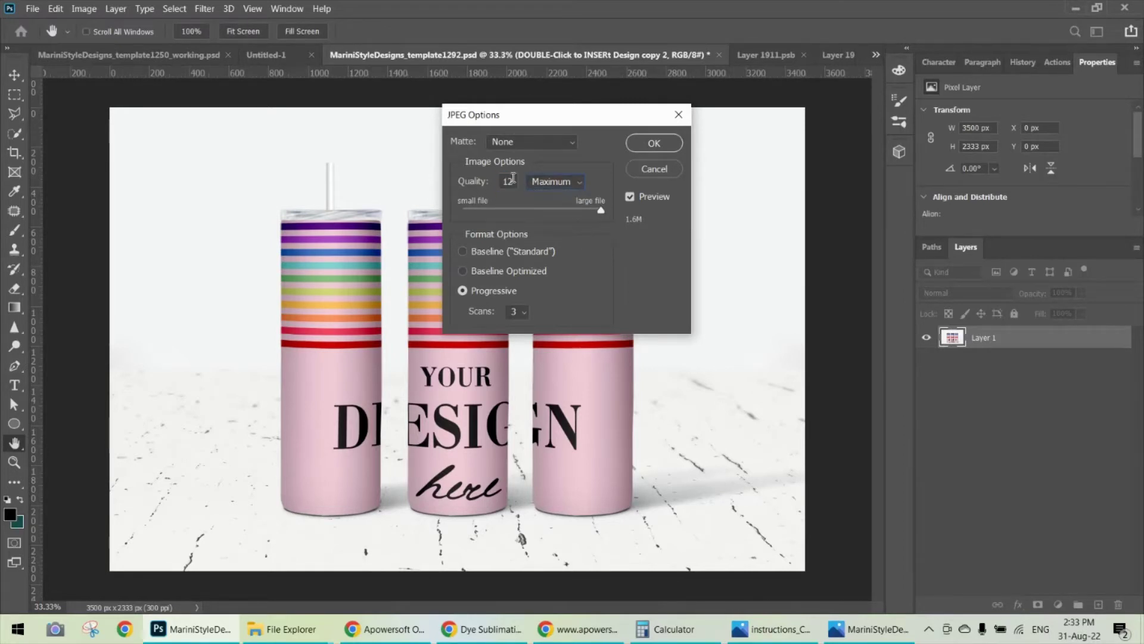
{"action": "left_click", "coordinate": [654, 144]}
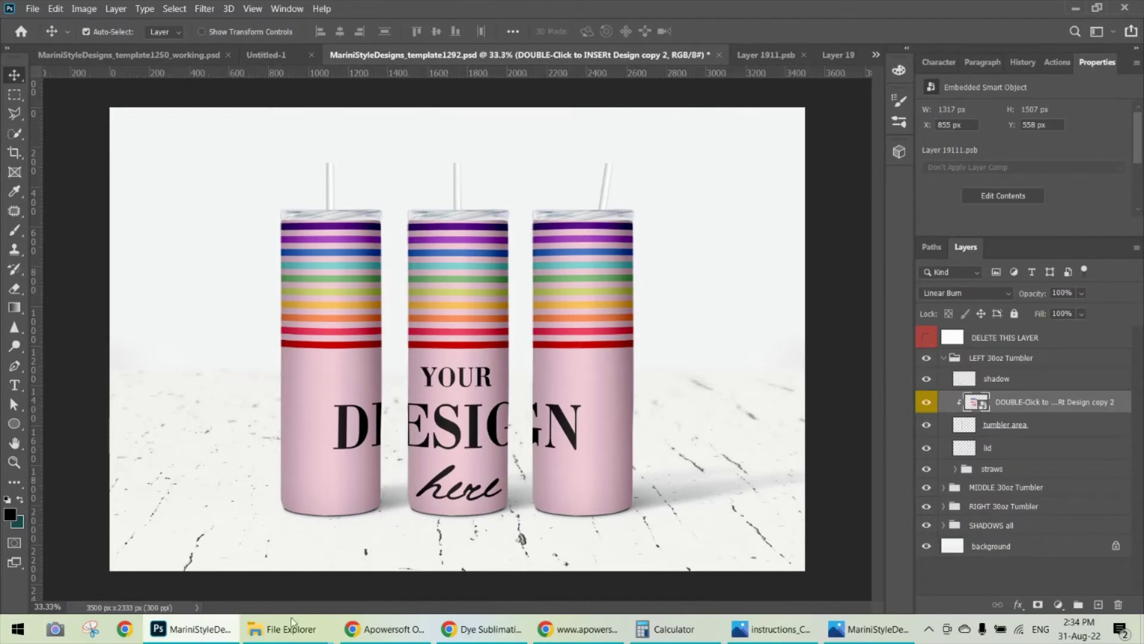
Step: Go back to folder 1292 and open MariniStyleDesigns_template1292example2.jpg in the photo viewer
{"action": "mouse_move", "coordinate": [255, 630]}
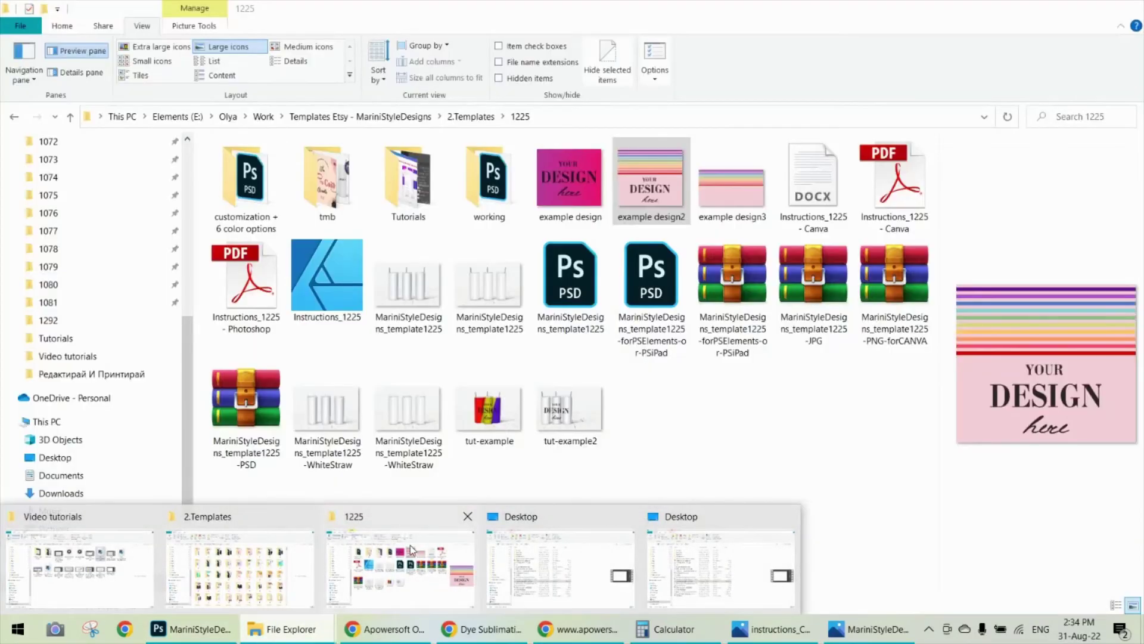
{"action": "left_click", "coordinate": [410, 545]}
{"action": "left_click", "coordinate": [15, 118]}
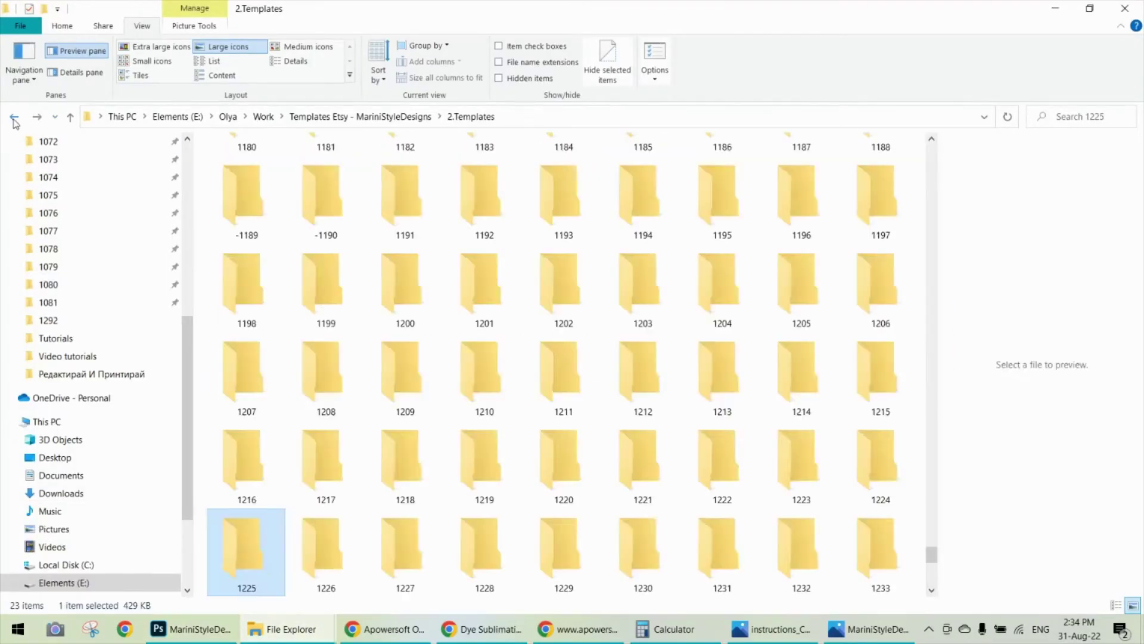
{"action": "left_click", "coordinate": [14, 118]}
{"action": "left_click", "coordinate": [720, 208]}
{"action": "double_click", "coordinate": [719, 209]}
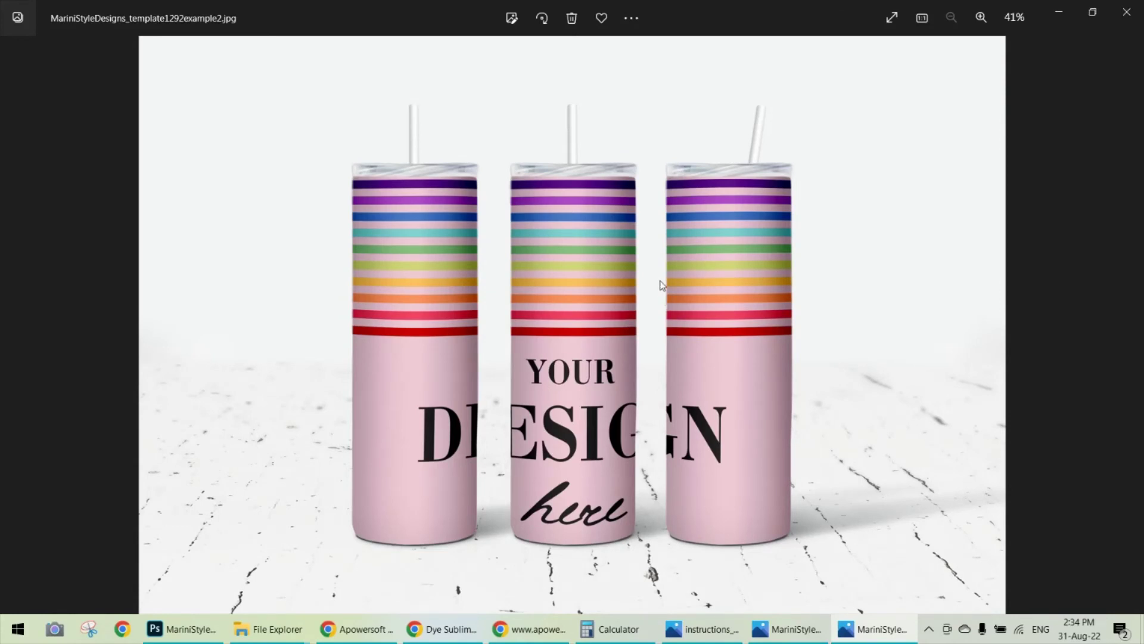
Step: Bring the Apowersoft Free Online Recording page in Chrome to the front
{"action": "left_click", "coordinate": [369, 631]}
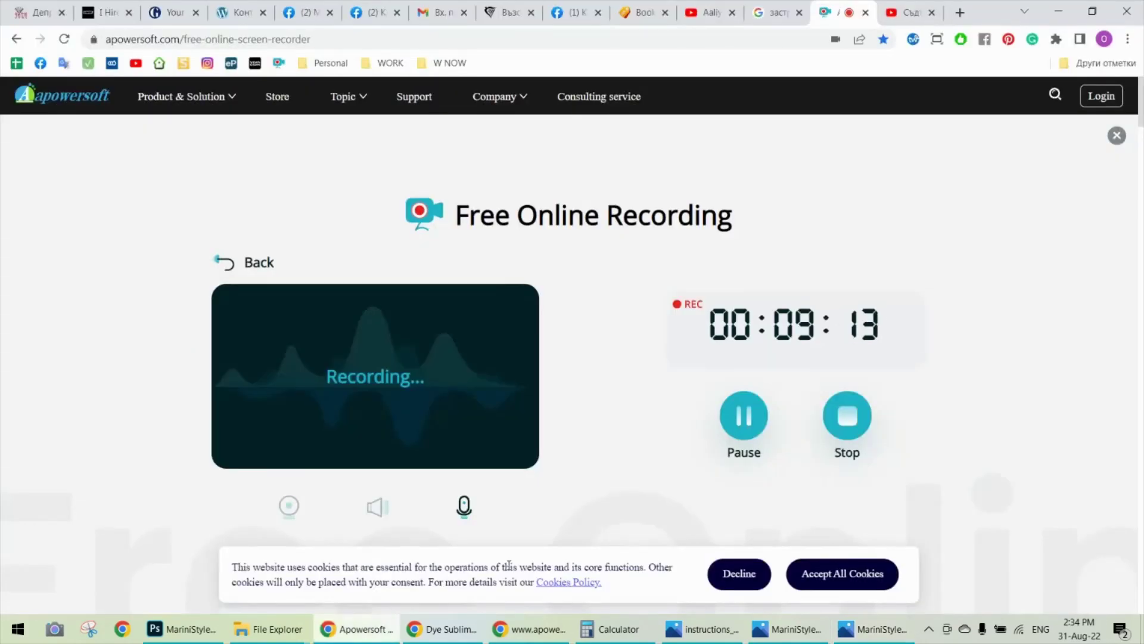